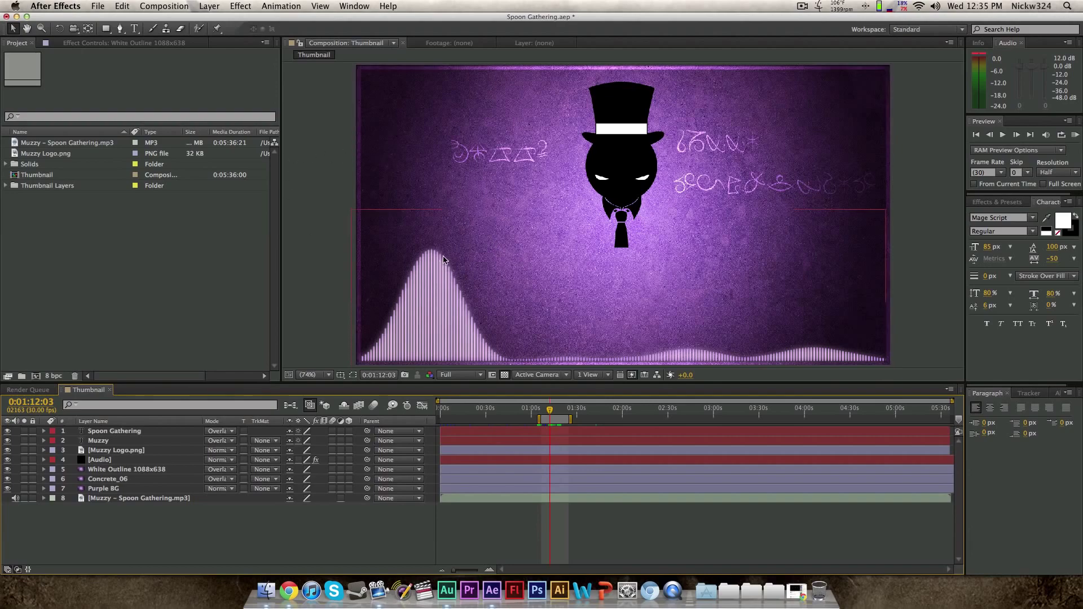
Step: Scrub the finished Thumbnail composition to around 0:01:13 to preview how the audio spectrum reacts
left_click(549, 410)
left_click_drag(549, 411, 553, 412)
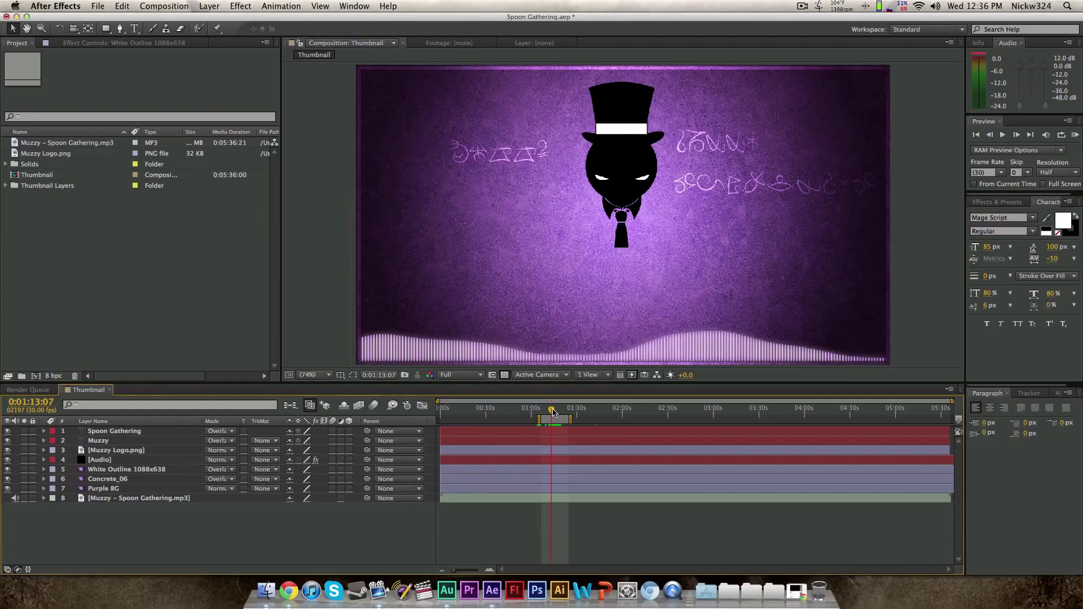
left_click_drag(552, 412, 553, 413)
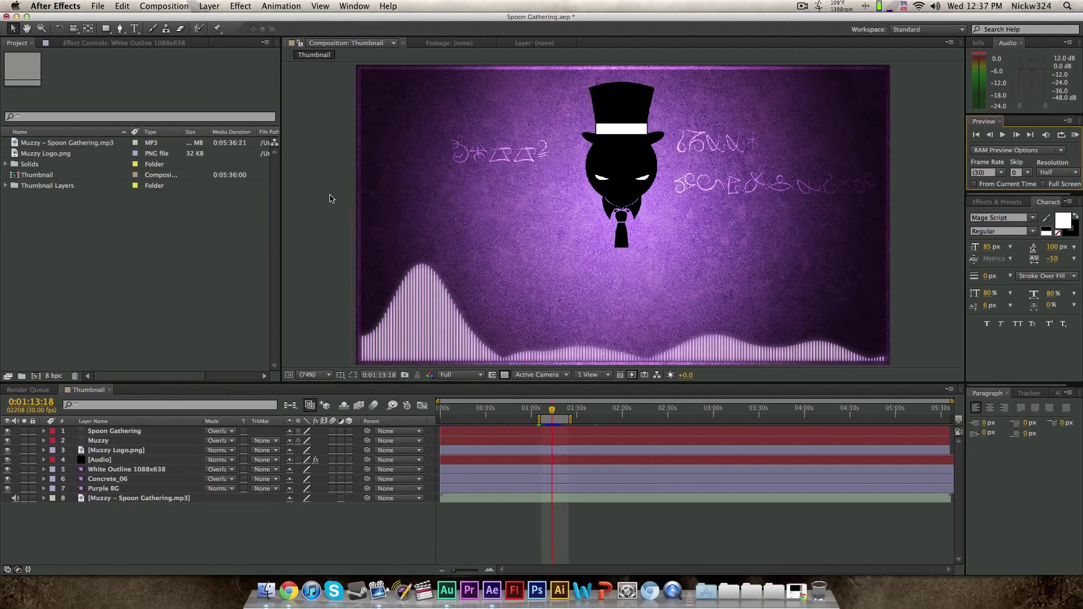
Step: Start a new empty project, discarding the changes to Spoon Gathering.aep
left_click(96, 5)
mouse_move(110, 23)
left_click(276, 20)
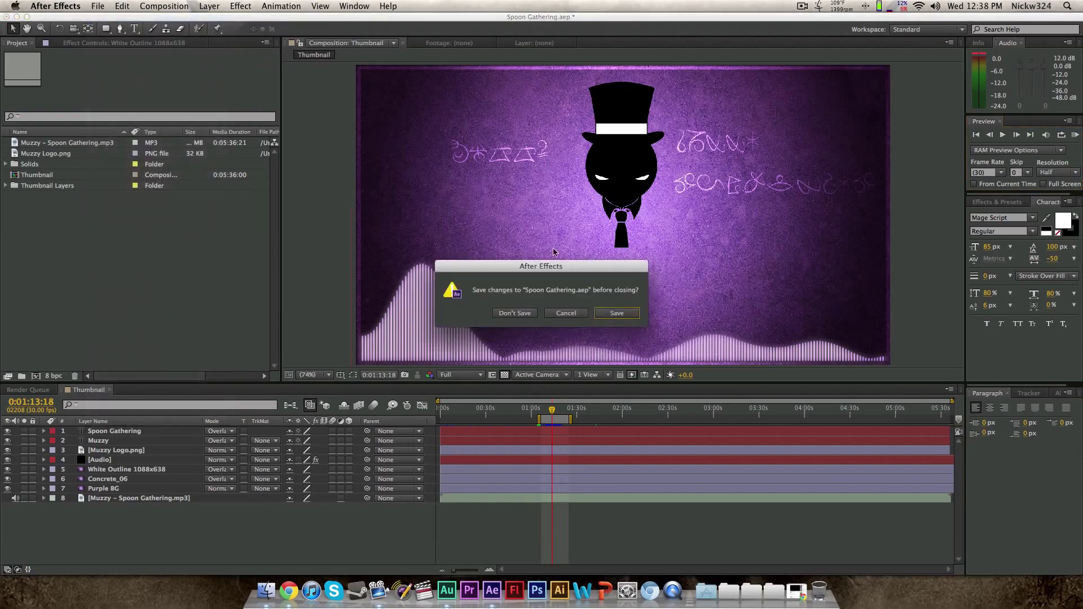
left_click(513, 314)
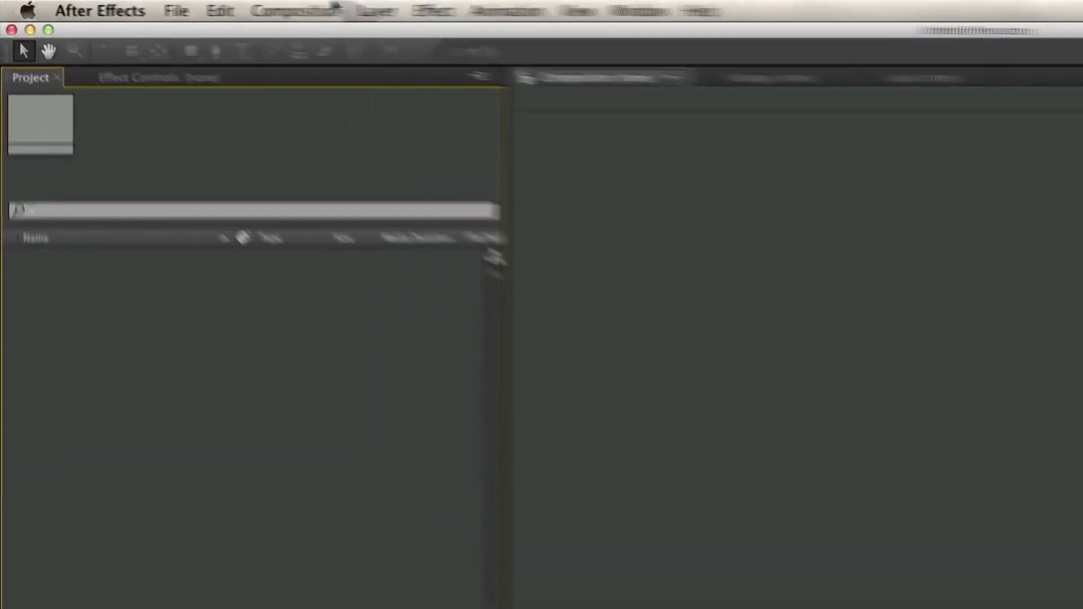
Step: Create a new composition 1920 px wide and 1080 px high, keeping the 30 fps frame rate and 0:05:36:00 duration
left_click(336, 8)
left_click(331, 43)
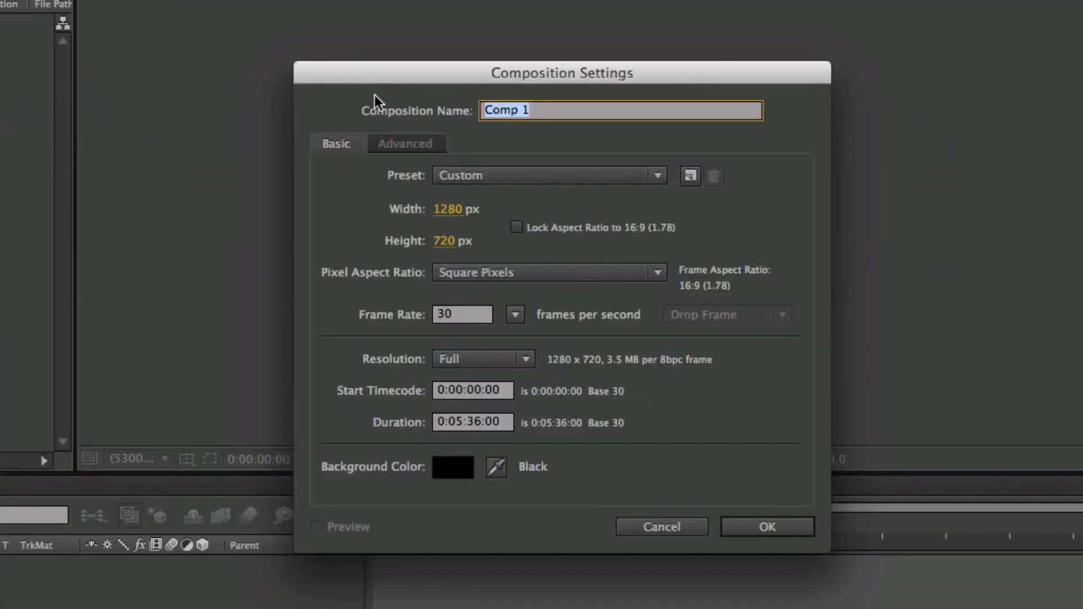
left_click(462, 208)
type("1920")
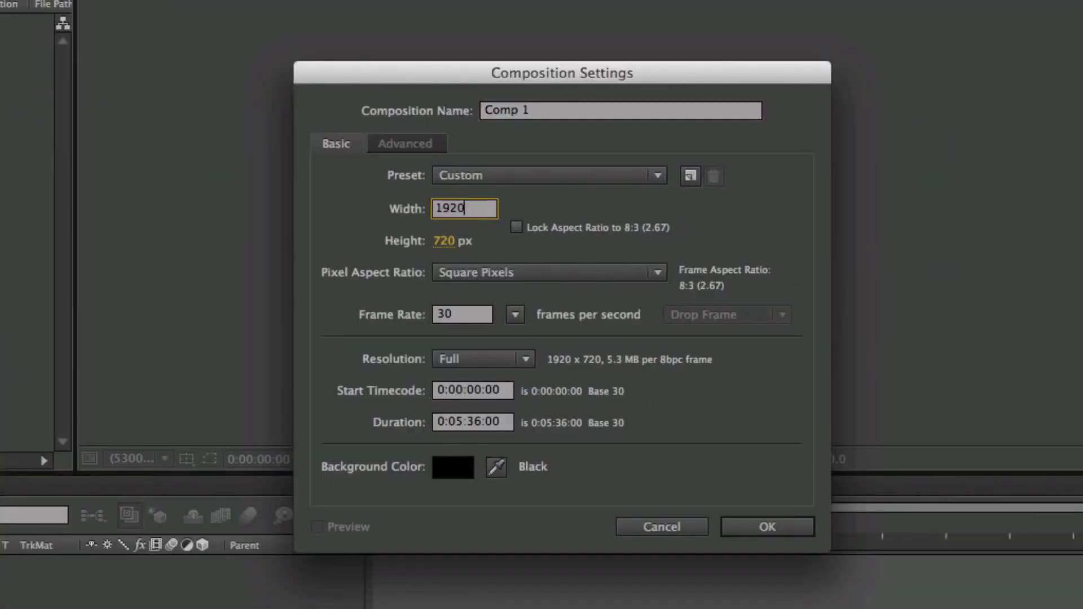
left_click(448, 241)
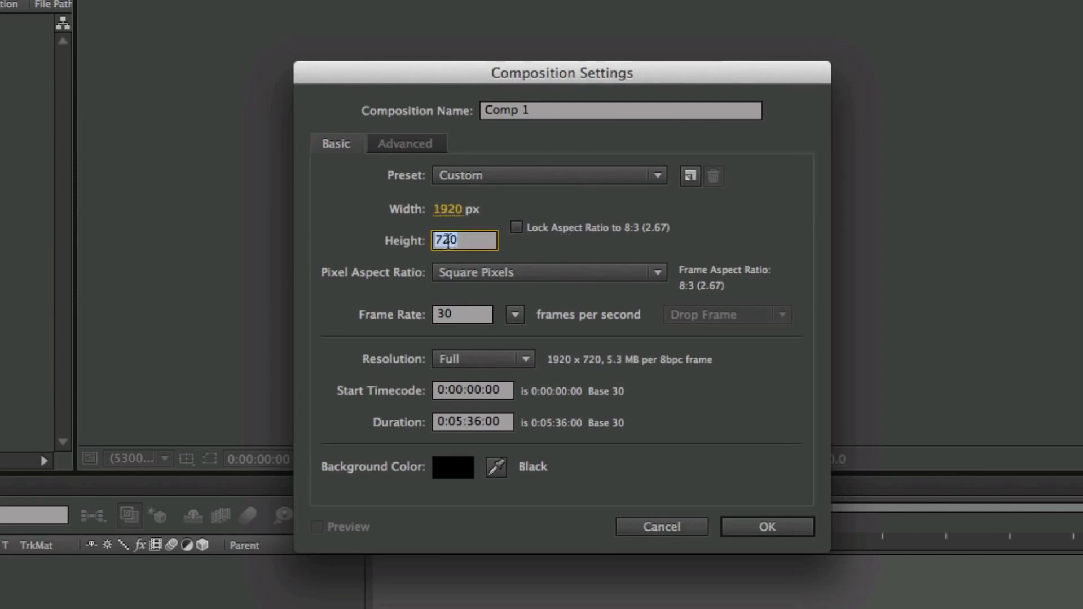
type("1080")
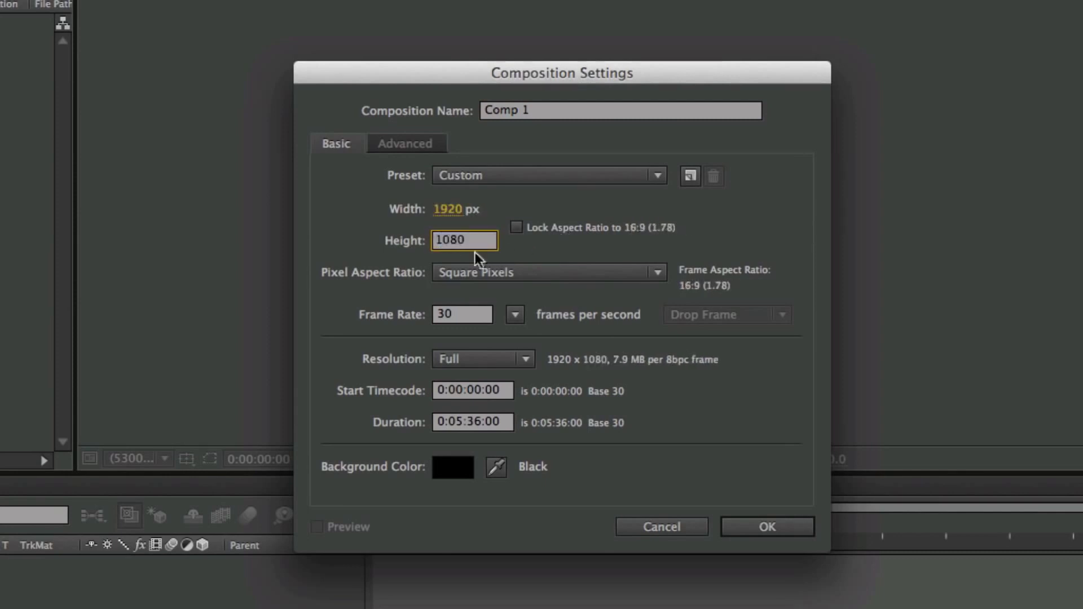
left_click(462, 425)
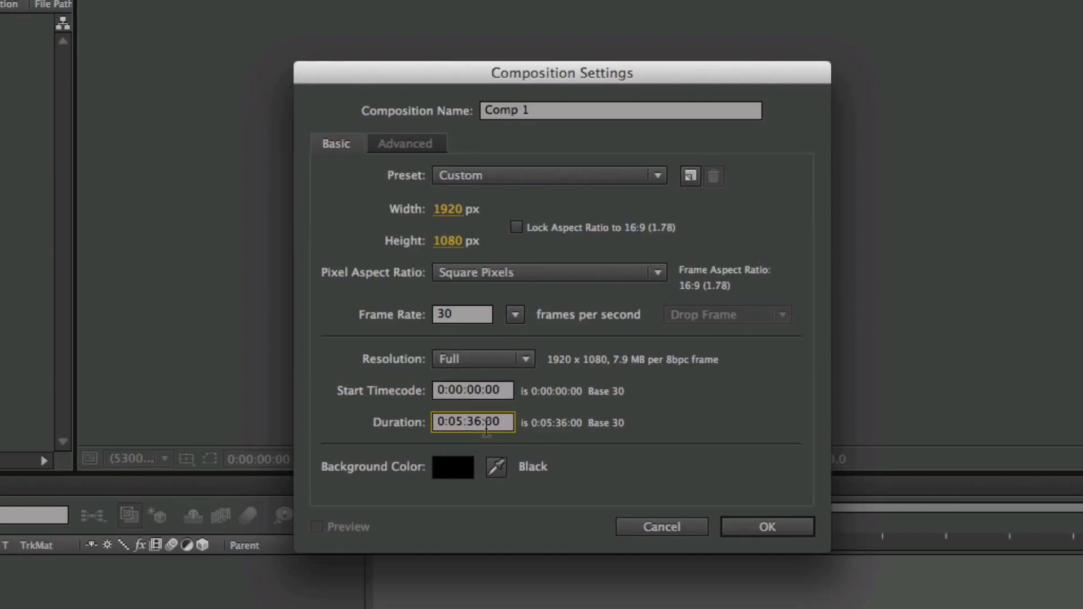
left_click(789, 526)
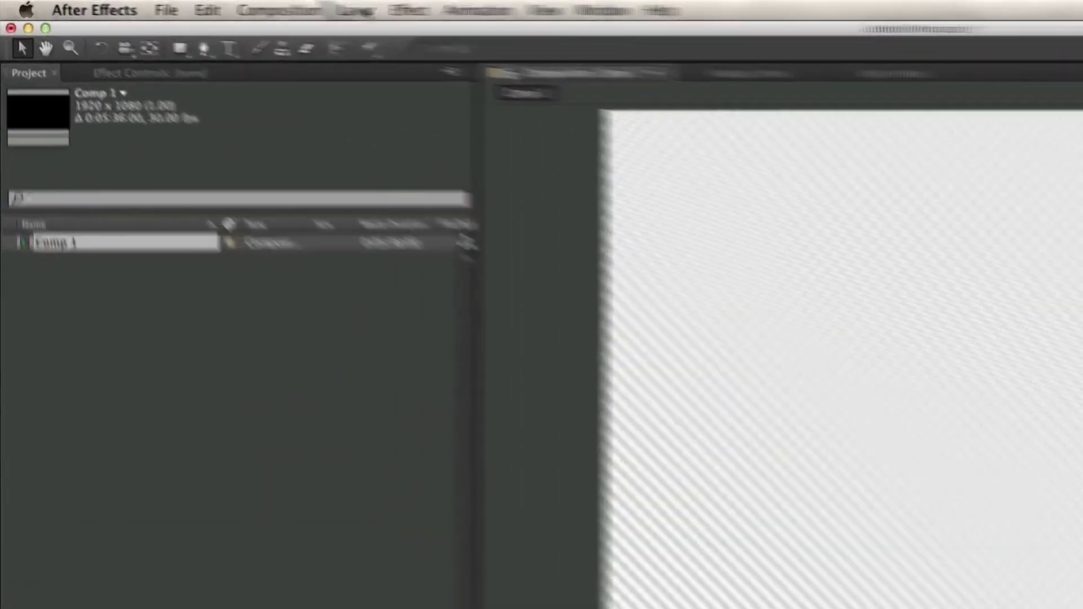
Step: Add a black solid layer named BG at the full 1920 x 1080 composition size
left_click(209, 6)
mouse_move(756, 42)
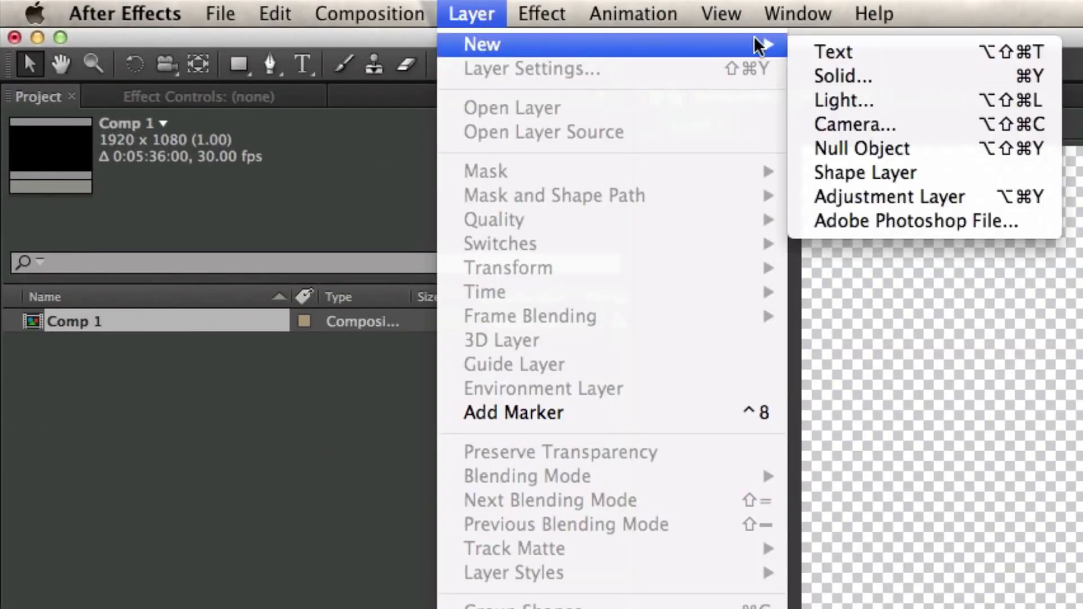
left_click(878, 78)
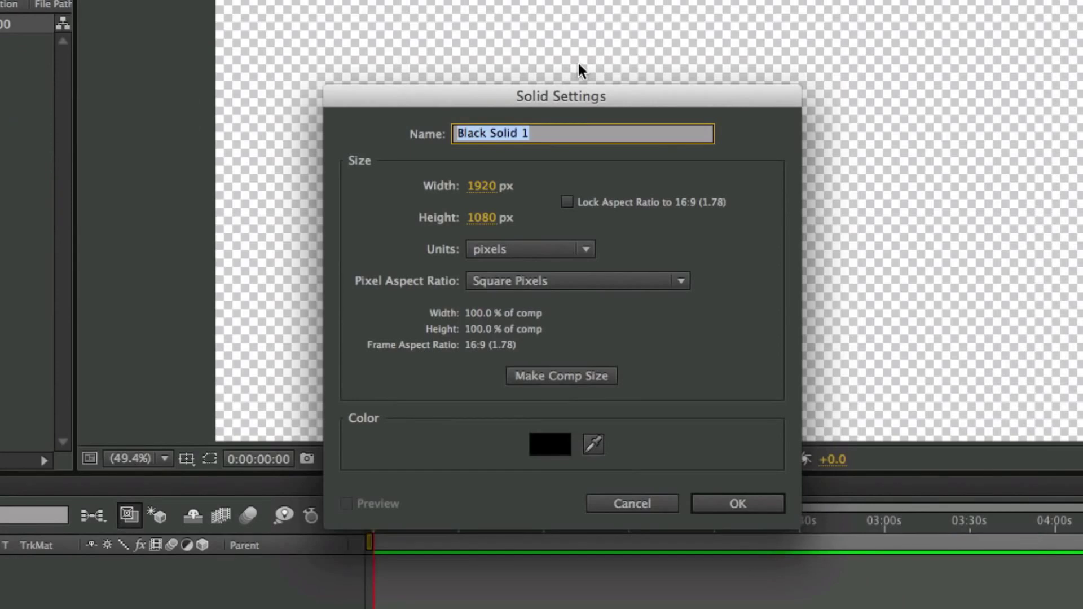
type("BG")
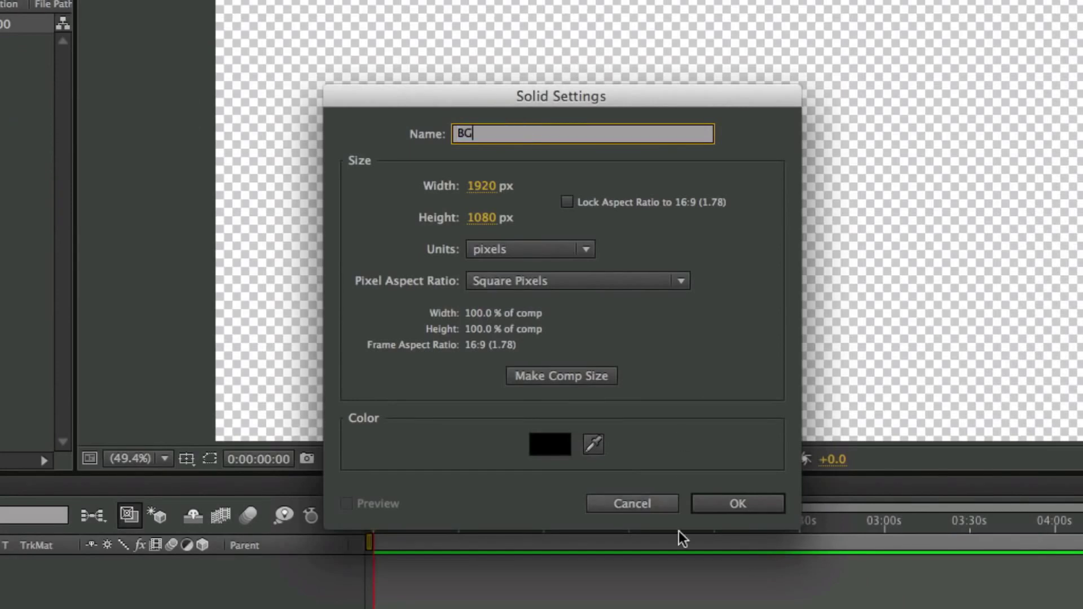
left_click(741, 503)
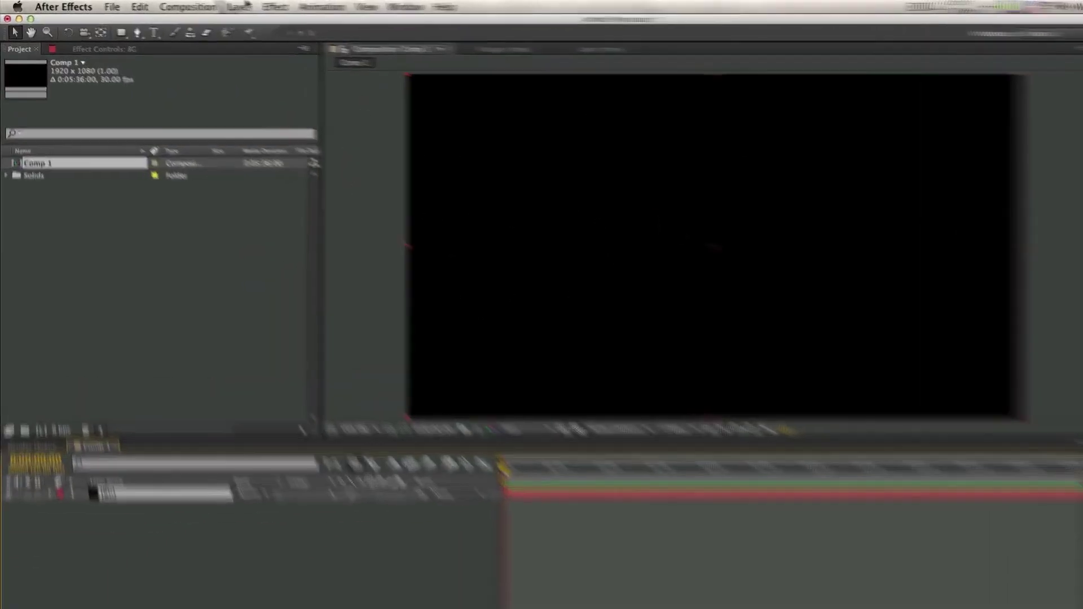
Step: Add a second black solid layer named Audio at the full composition size
left_click(209, 6)
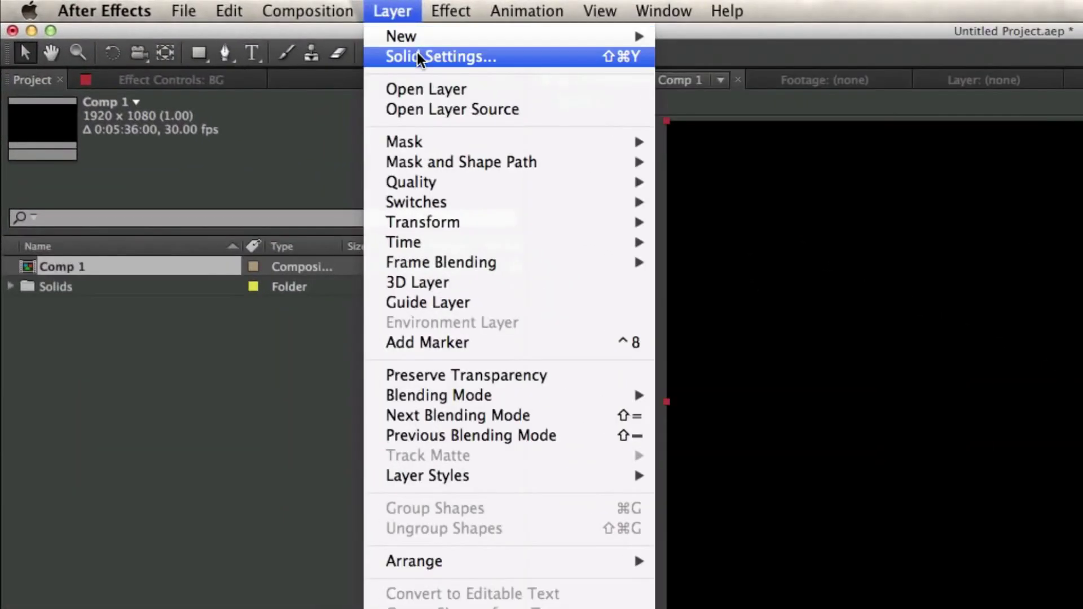
mouse_move(512, 38)
left_click(719, 63)
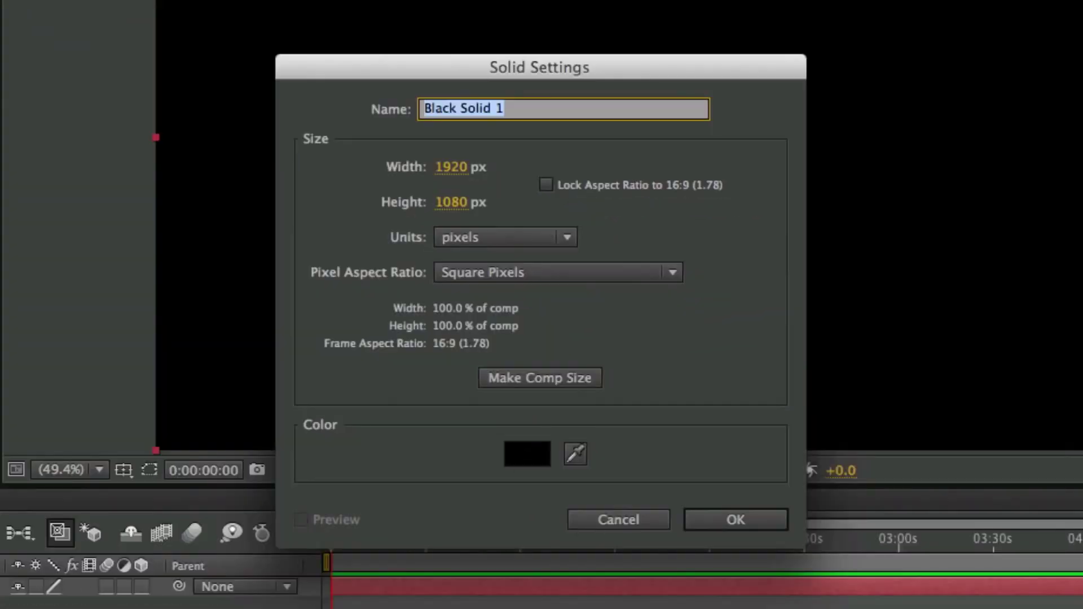
type("Su")
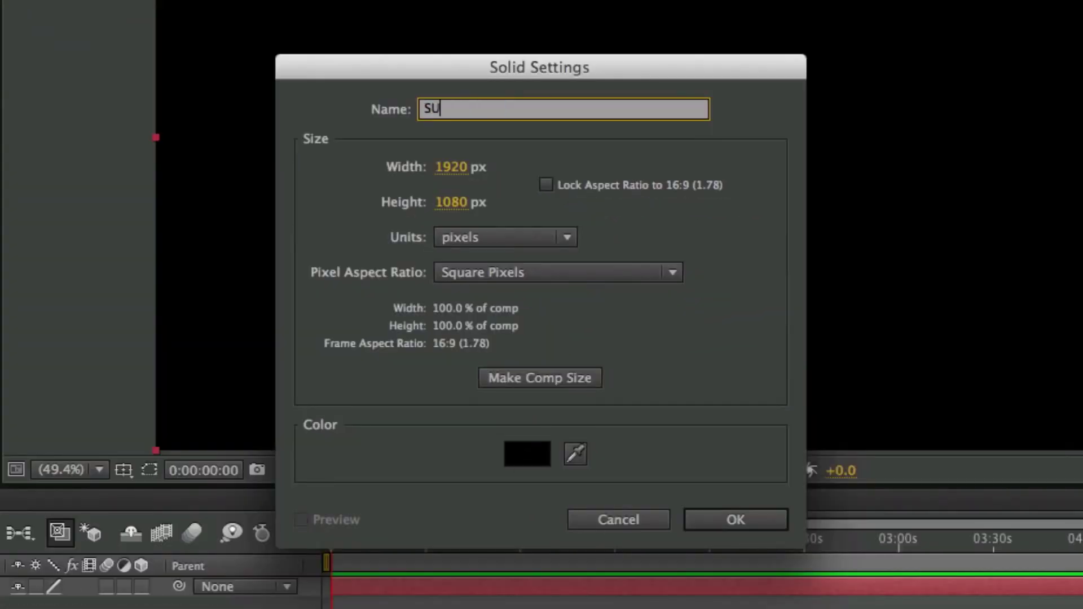
key("BackSpace")
key("BackSpace")
type("Audio")
left_click(714, 513)
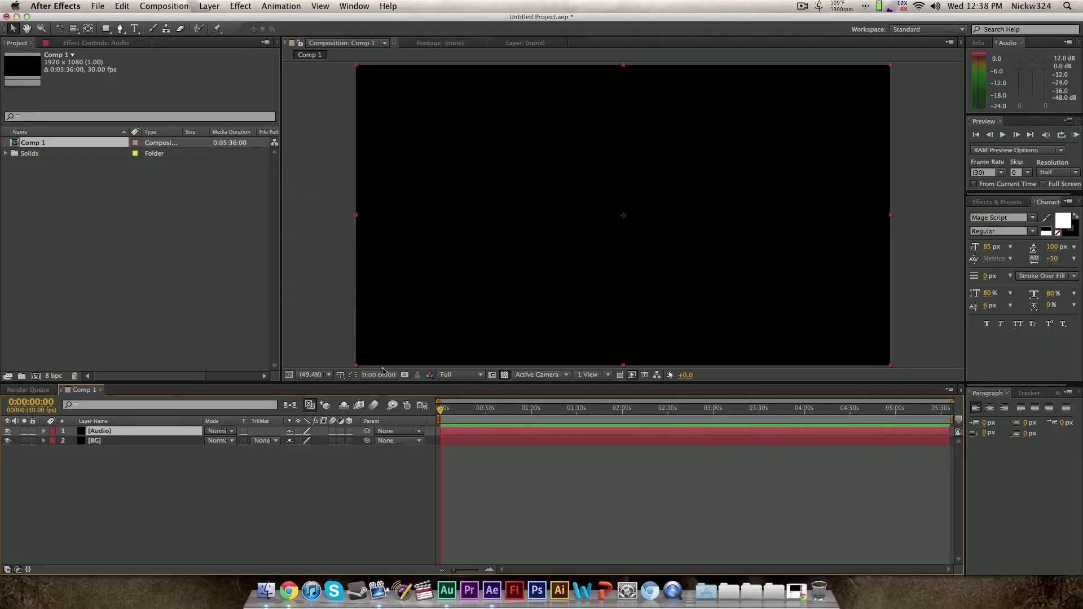
Step: Import Salvation Code.mp3 from the Audio Spectrum Intro folder in Finder and place it in Comp 1 beneath the BG layer
left_click(267, 591)
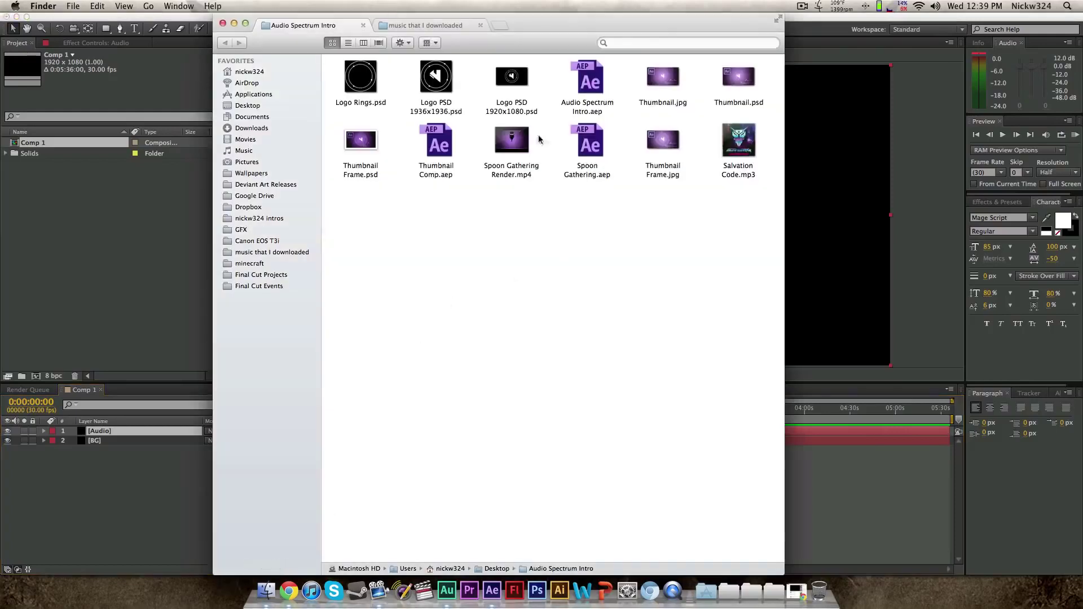
left_click(736, 139)
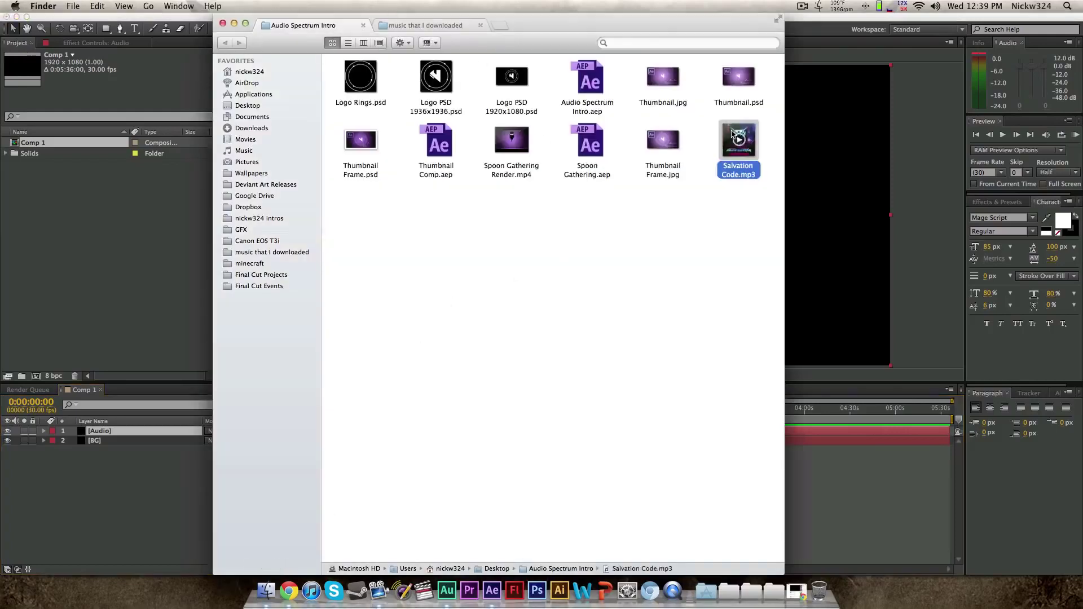
left_click(726, 182)
left_click(735, 174)
left_click(719, 199)
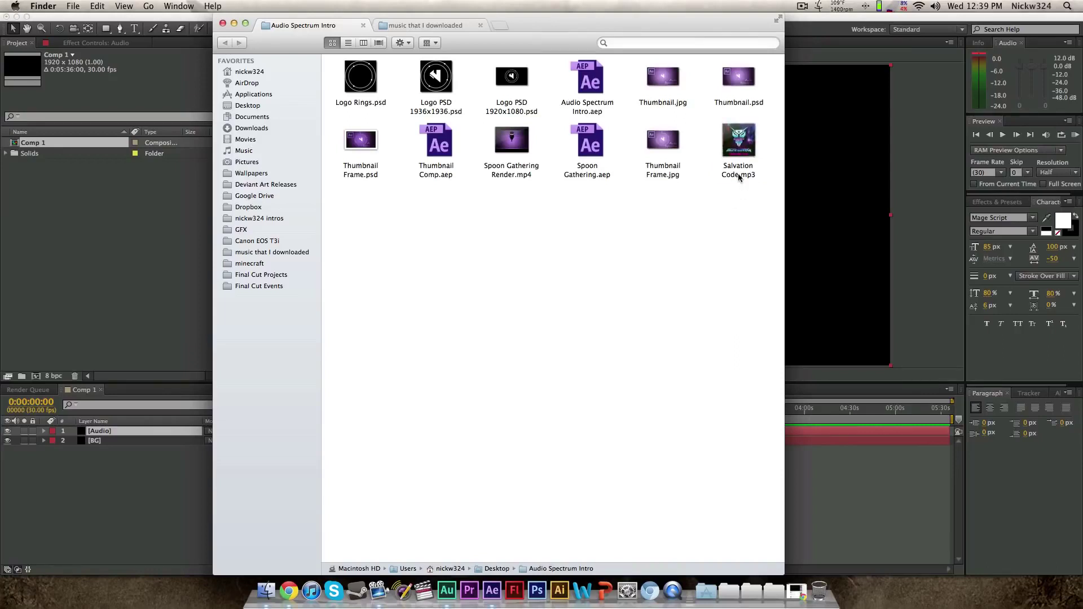
mouse_move(749, 154)
left_click_drag(734, 139, 79, 174)
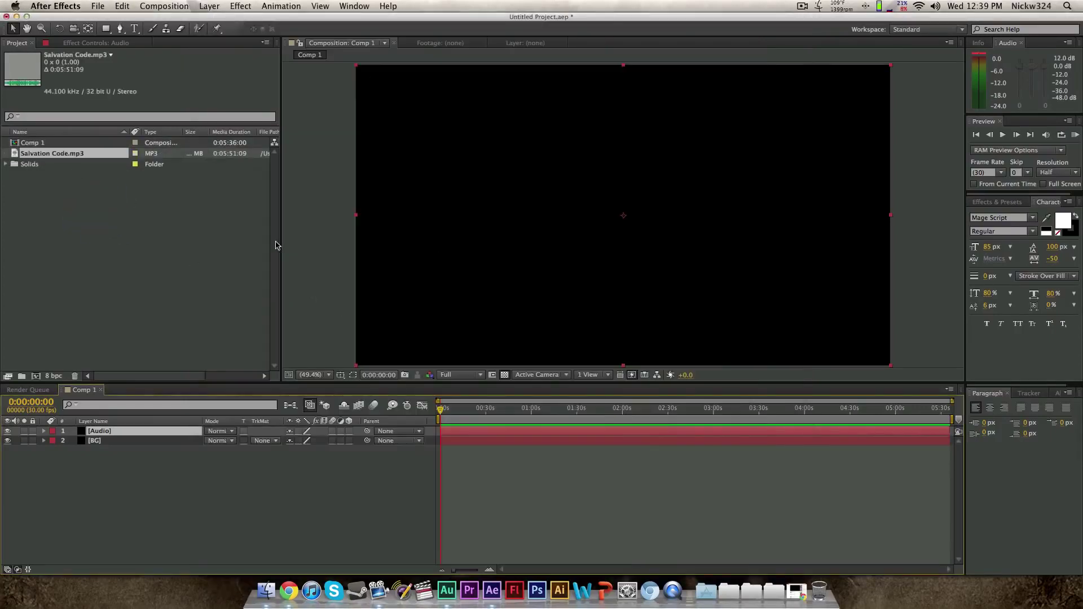
left_click_drag(48, 155, 103, 463)
left_click(135, 463)
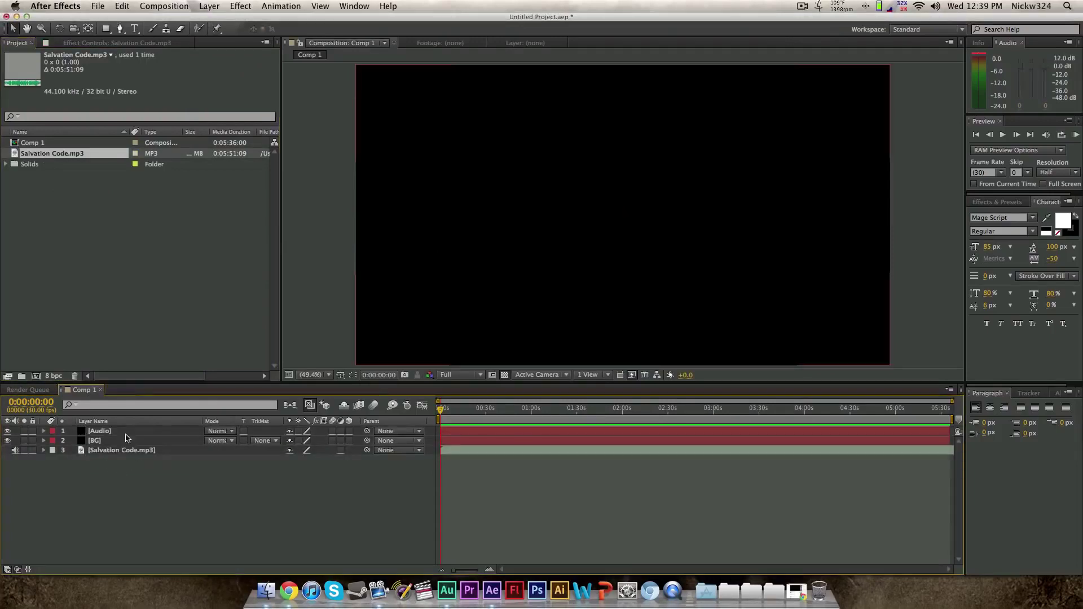
Step: Reveal the waveform of the Salvation Code.mp3 layer, examine it up close along the timeline, and collapse the layer again
left_click(121, 453)
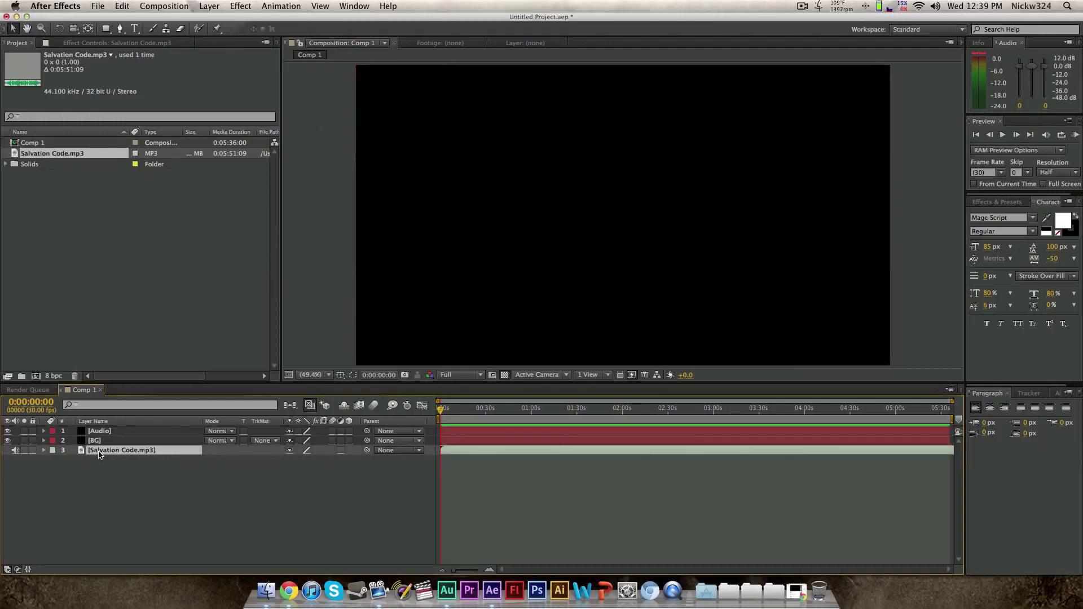
key("l")
key("l")
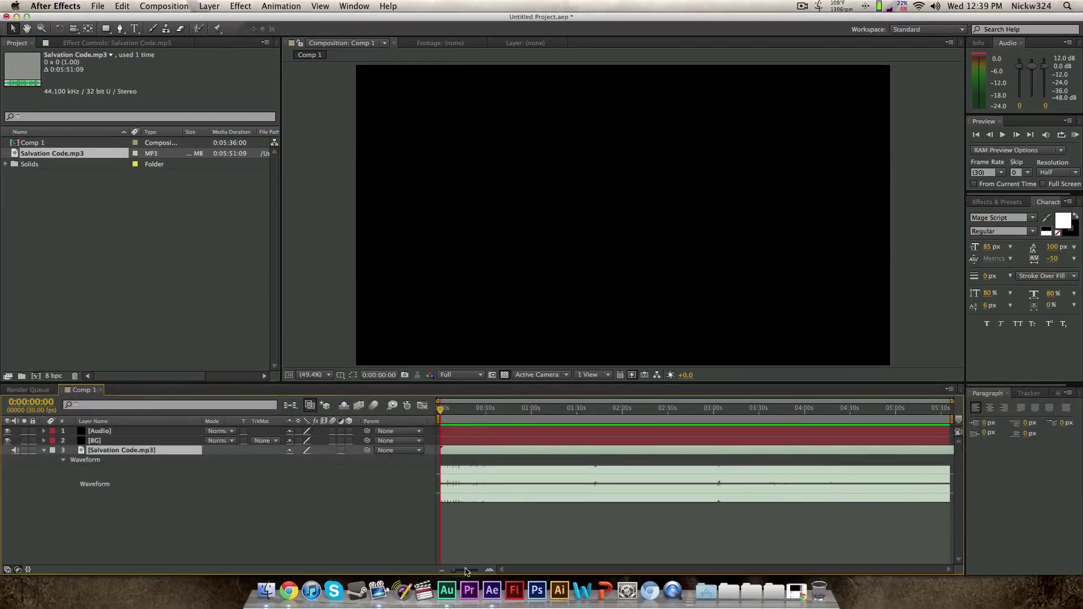
left_click_drag(465, 572, 477, 571)
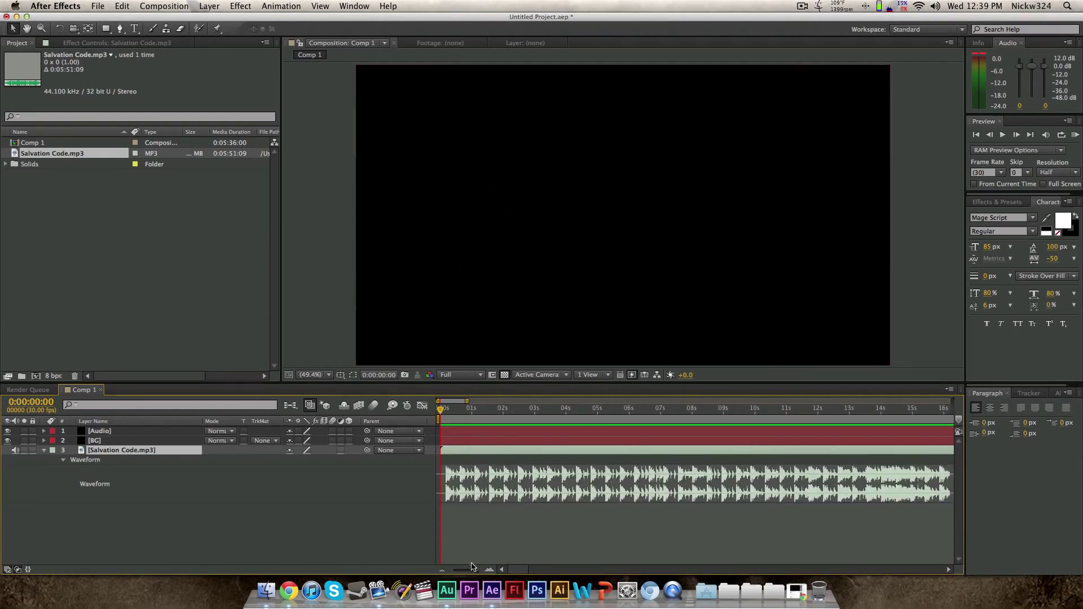
left_click_drag(474, 570, 443, 571)
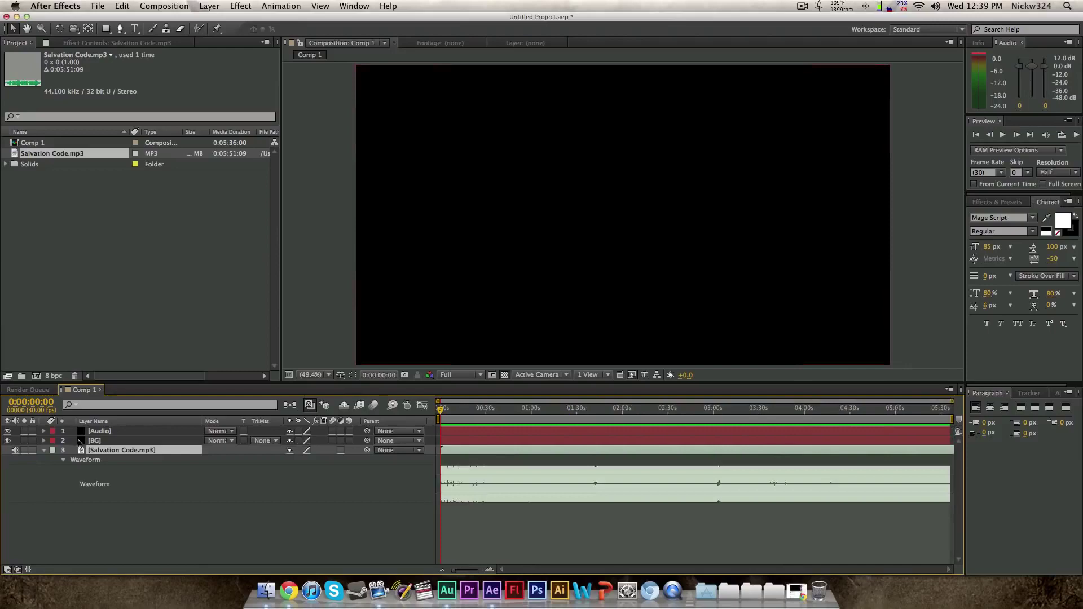
left_click(44, 450)
Step: Apply the Audio Spectrum effect to the Audio solid layer
left_click(106, 432)
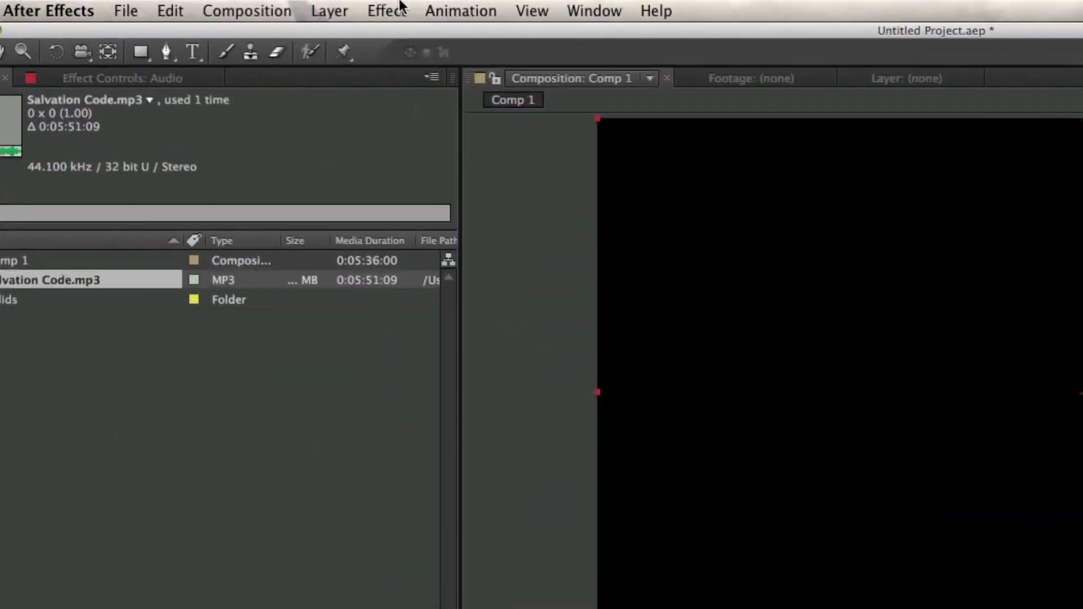
left_click(240, 5)
mouse_move(451, 246)
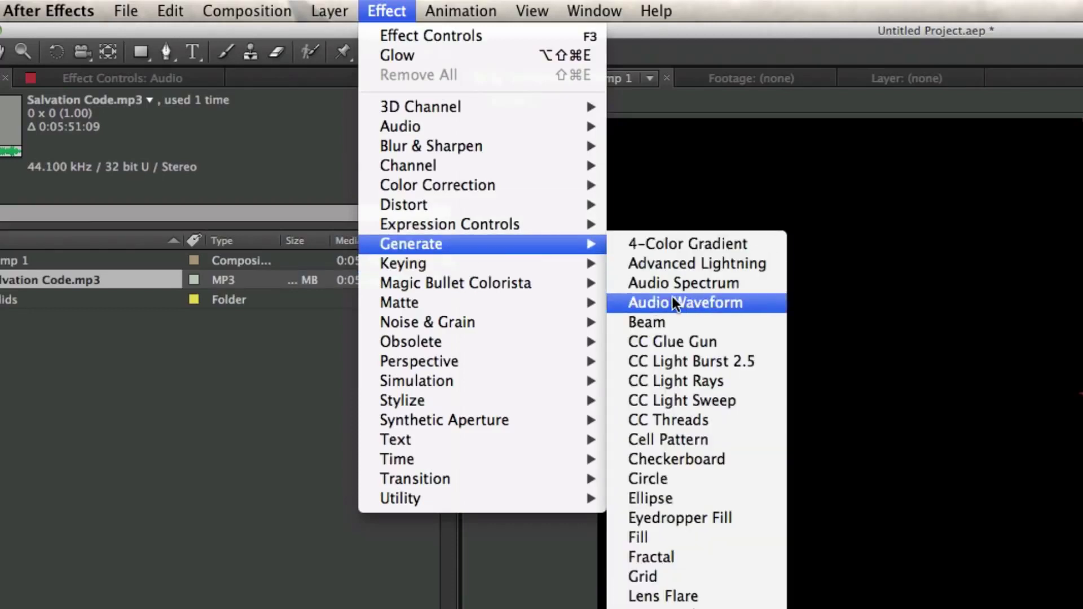
left_click(641, 283)
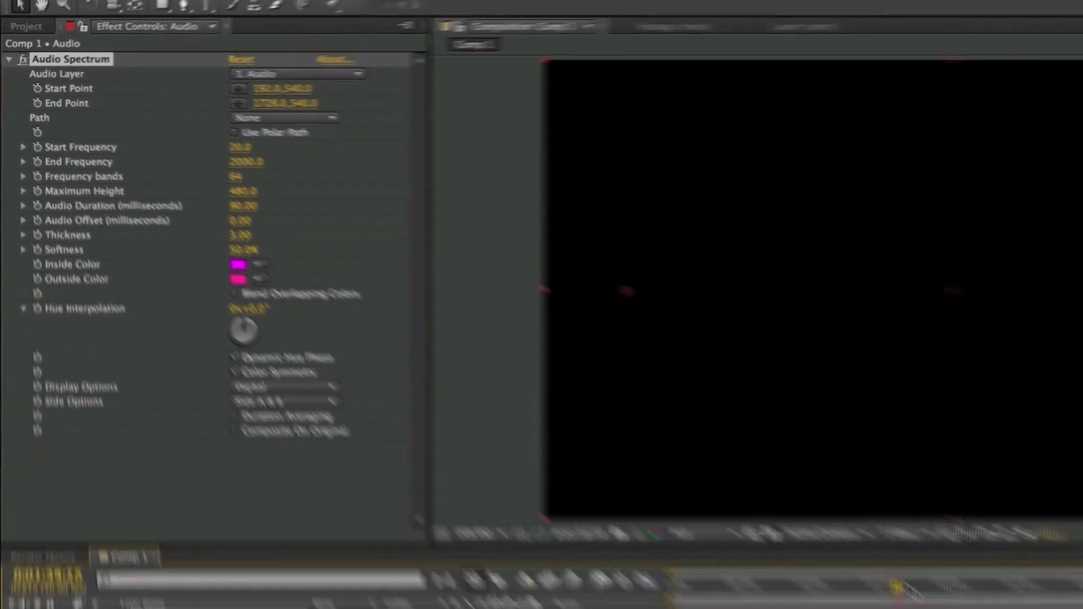
Step: Set the Audio Spectrum's audio layer to Salvation Code.mp3 and move the current time to 0:01:45:06 to preview it
left_click_drag(632, 410, 488, 415)
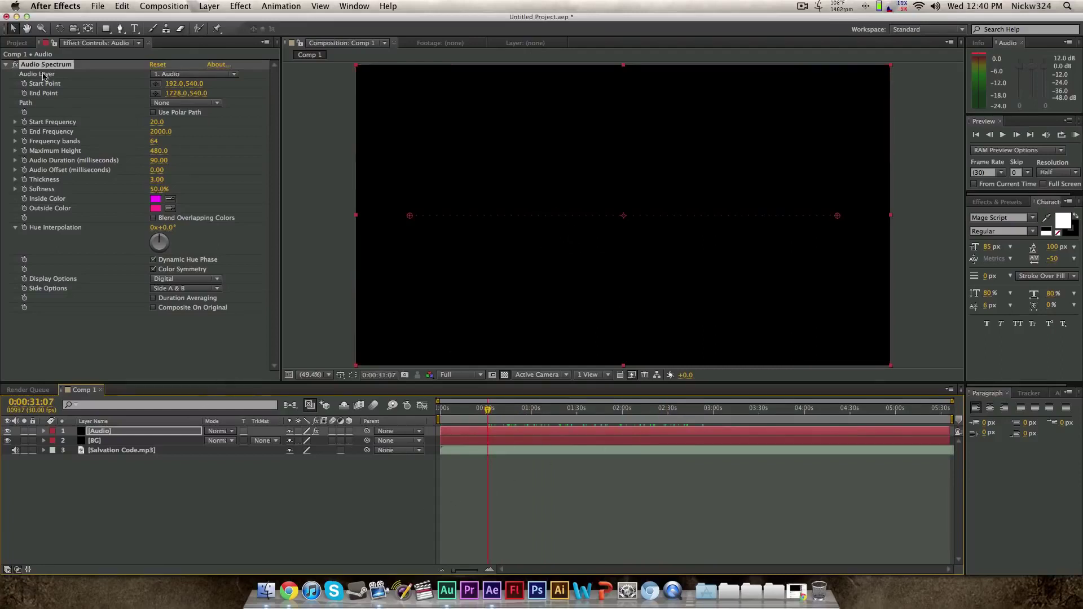
left_click(91, 432)
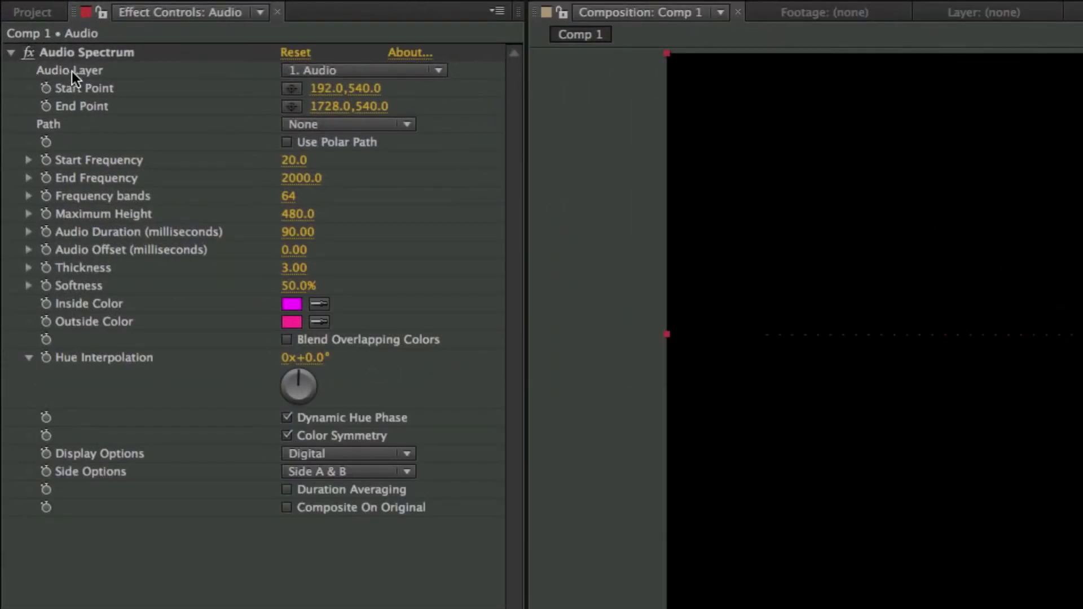
left_click(308, 70)
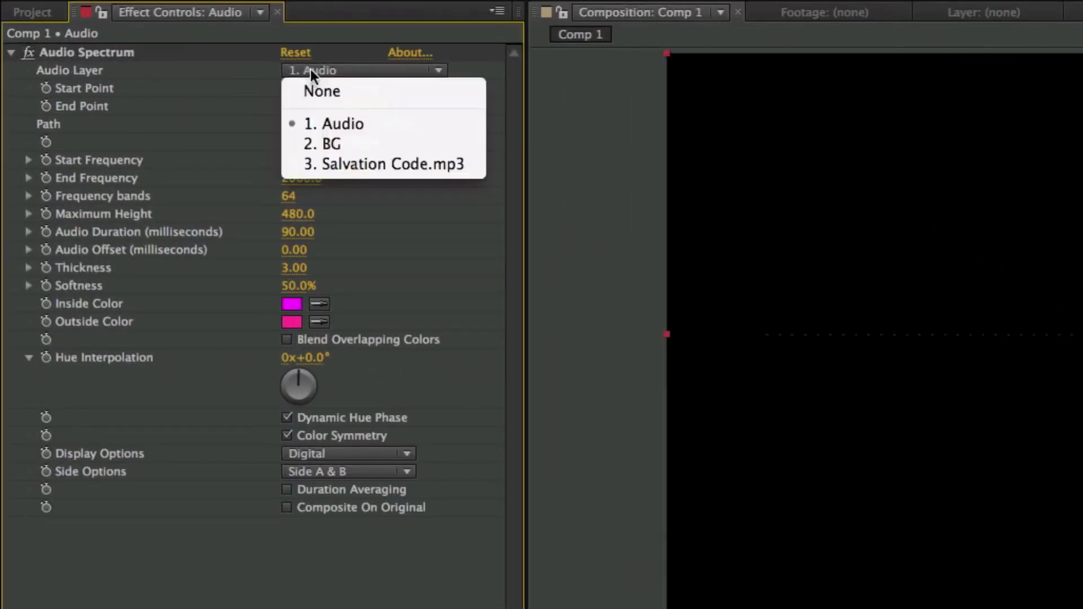
left_click(347, 164)
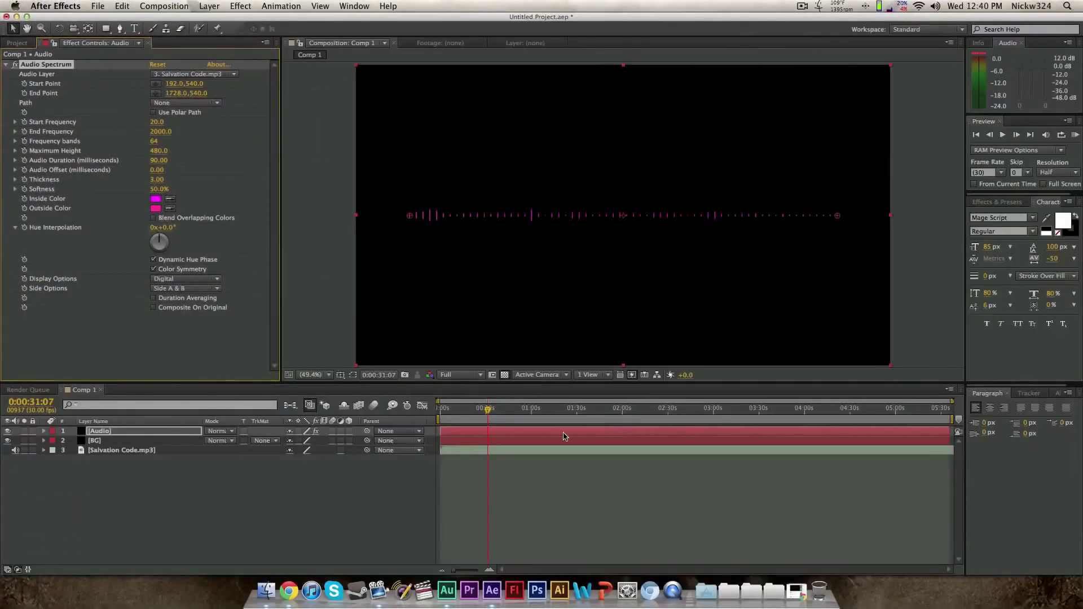
left_click_drag(519, 416, 599, 413)
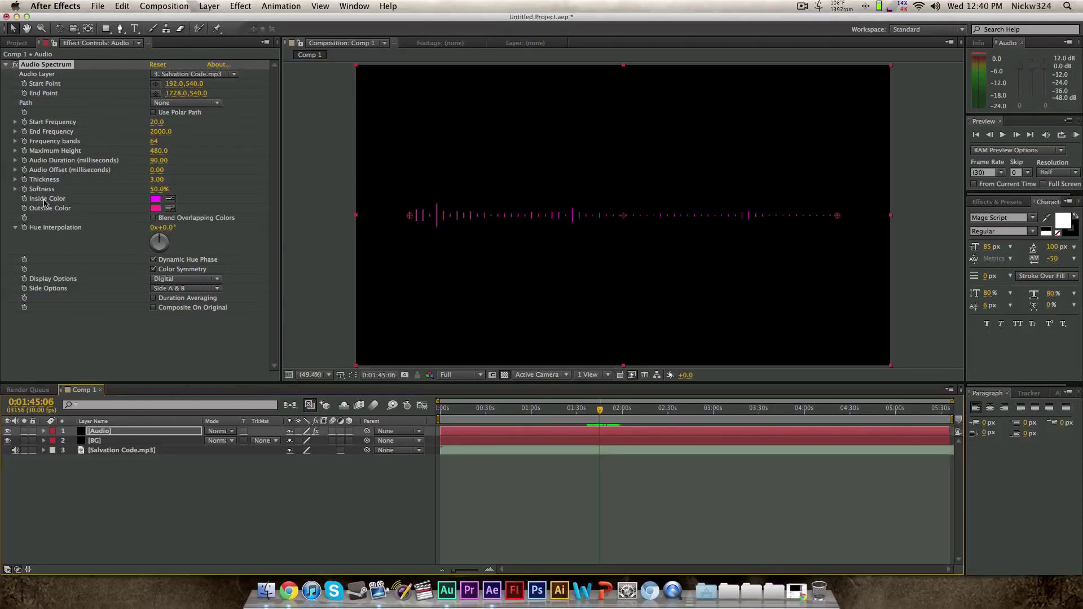
Step: Set both the inside and outside colors of the Audio Spectrum effect to white
left_click(155, 199)
left_click_drag(574, 227, 540, 204)
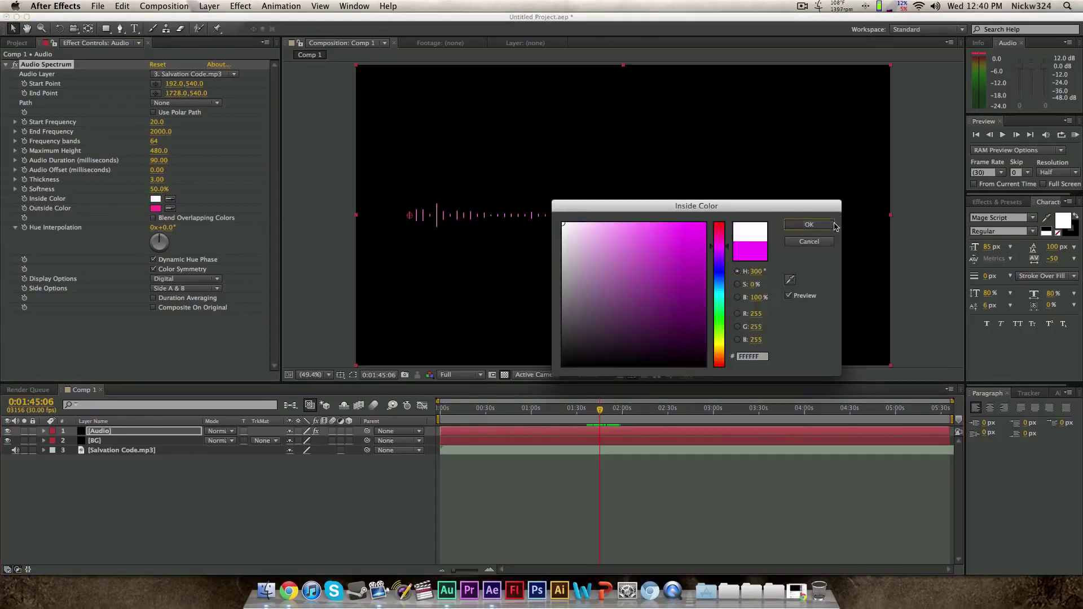
left_click(809, 225)
left_click(161, 208)
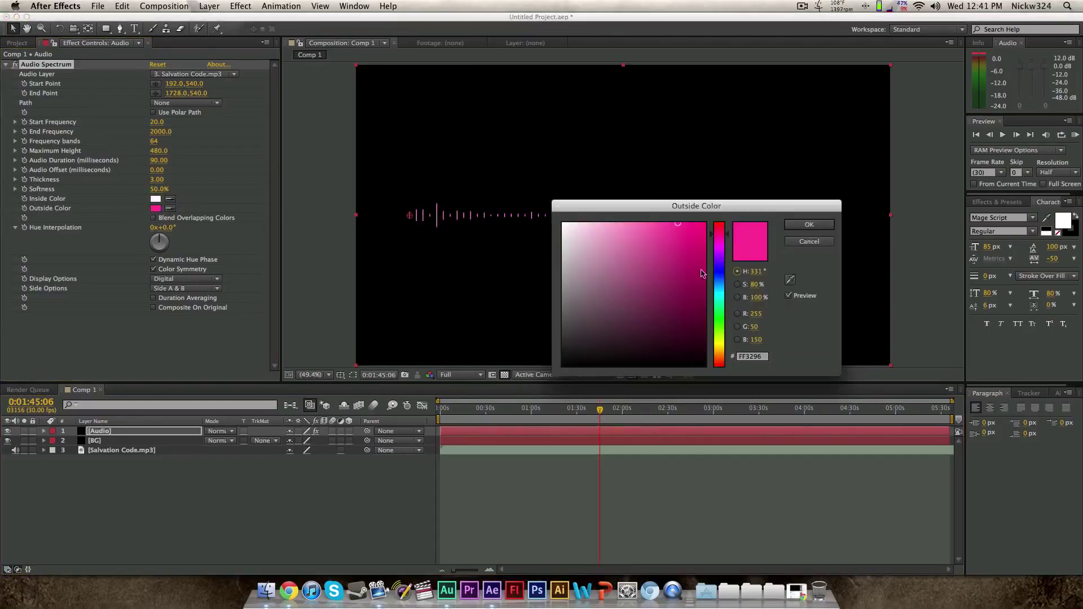
left_click_drag(701, 274, 505, 201)
left_click(808, 224)
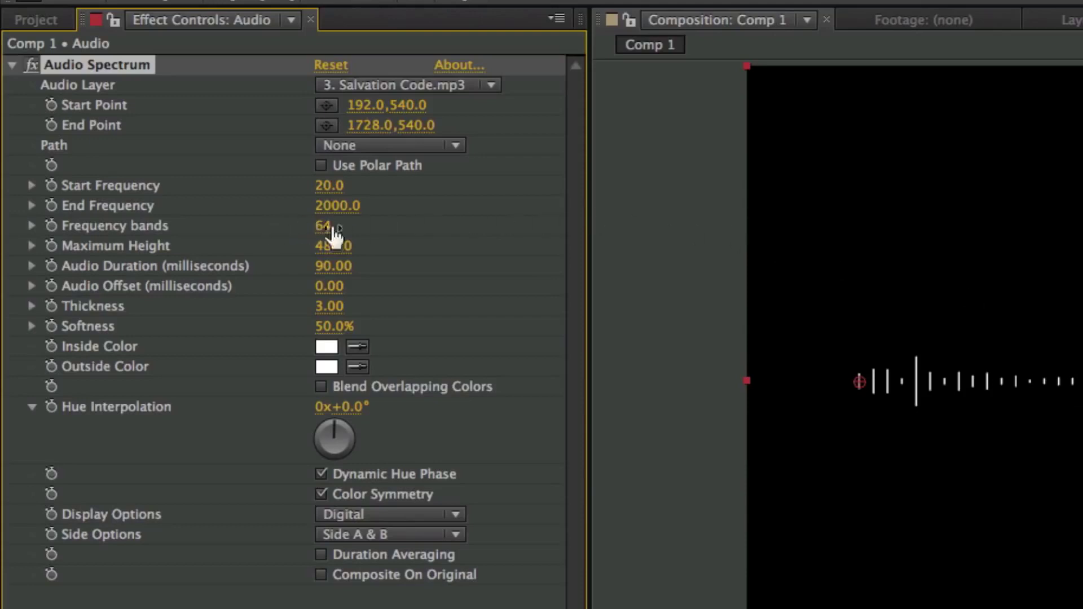
Step: Set the Audio Spectrum's frequency bands to 162
left_click_drag(330, 227, 426, 222)
right_click(426, 222)
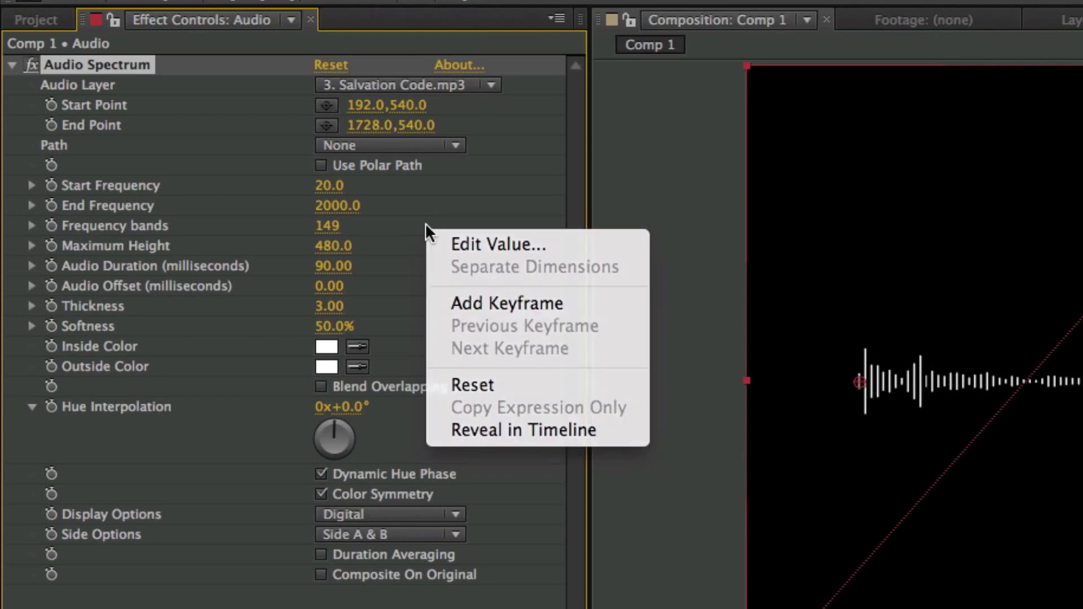
left_click(350, 230)
left_click_drag(350, 229, 364, 228)
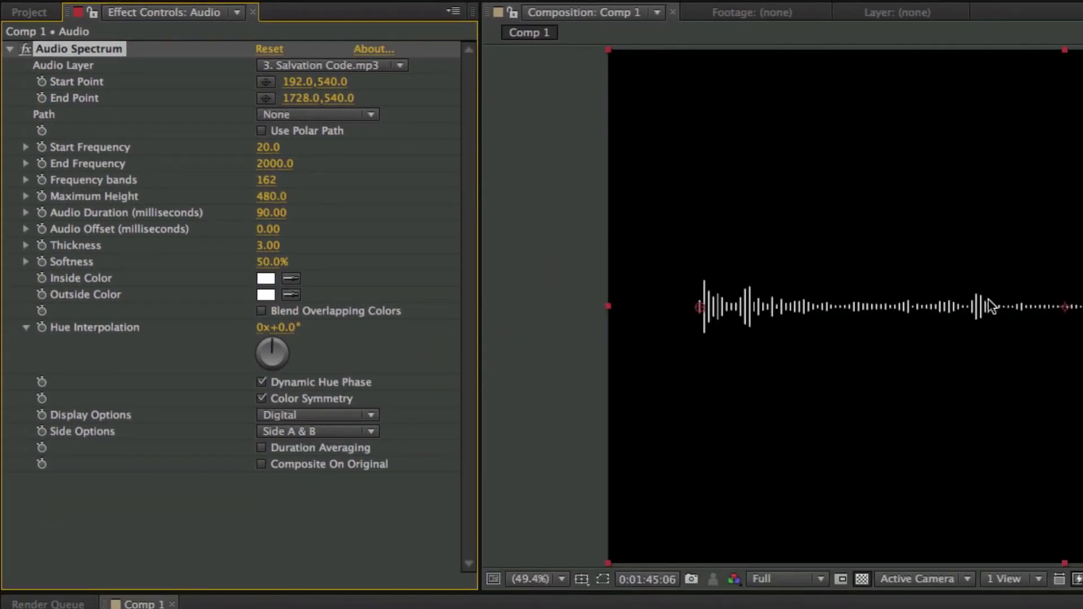
Step: Set the spectrum's maximum height to 1140 and preview its motion across the timeline, ending at 0:01:48:16
left_click_drag(265, 196, 340, 203)
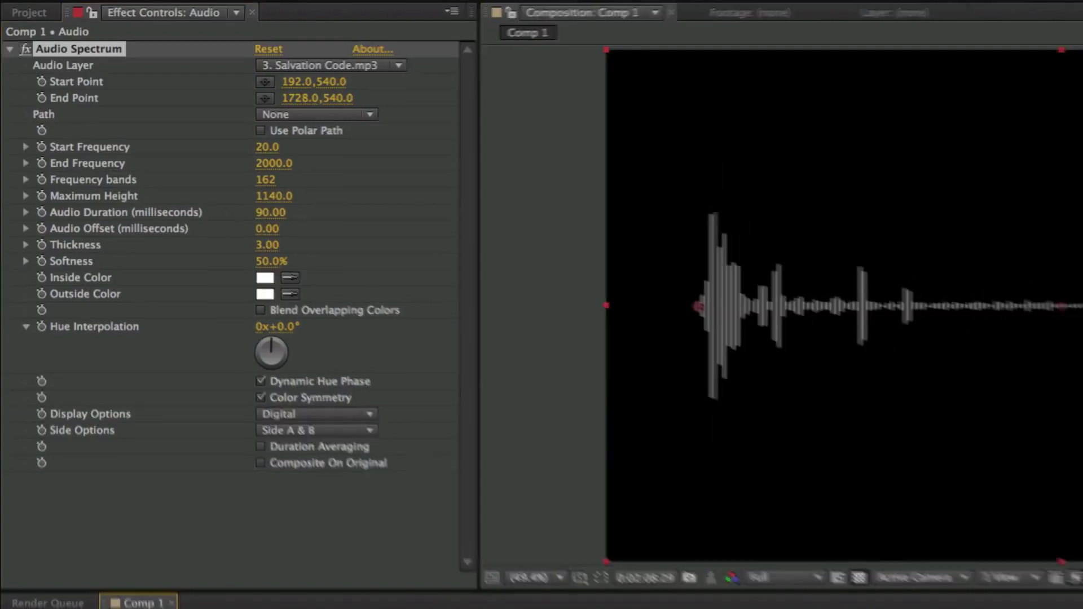
left_click_drag(636, 410, 444, 406)
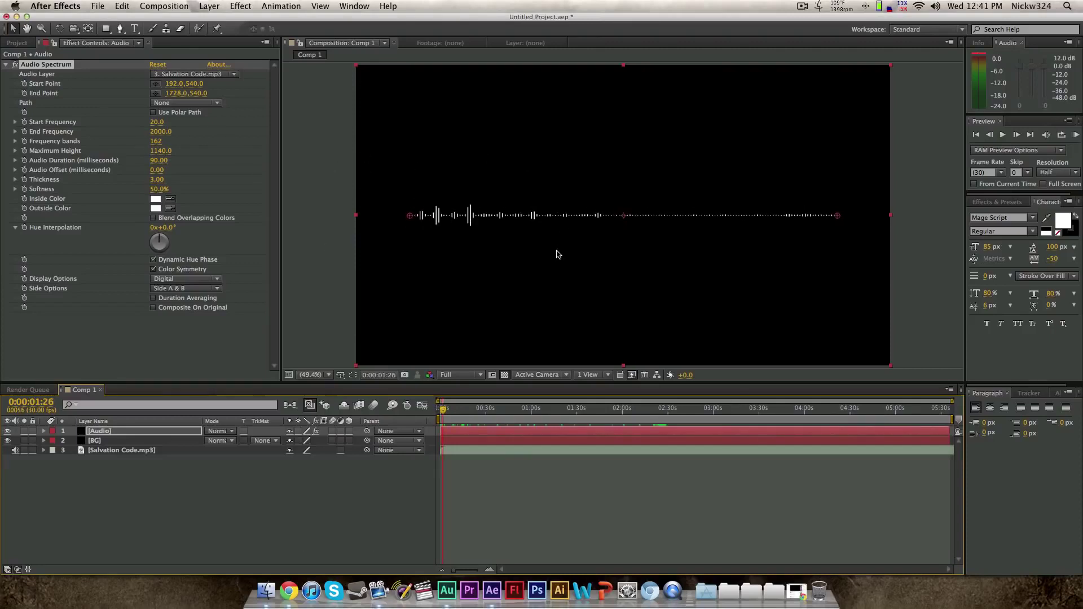
left_click_drag(555, 408, 604, 407)
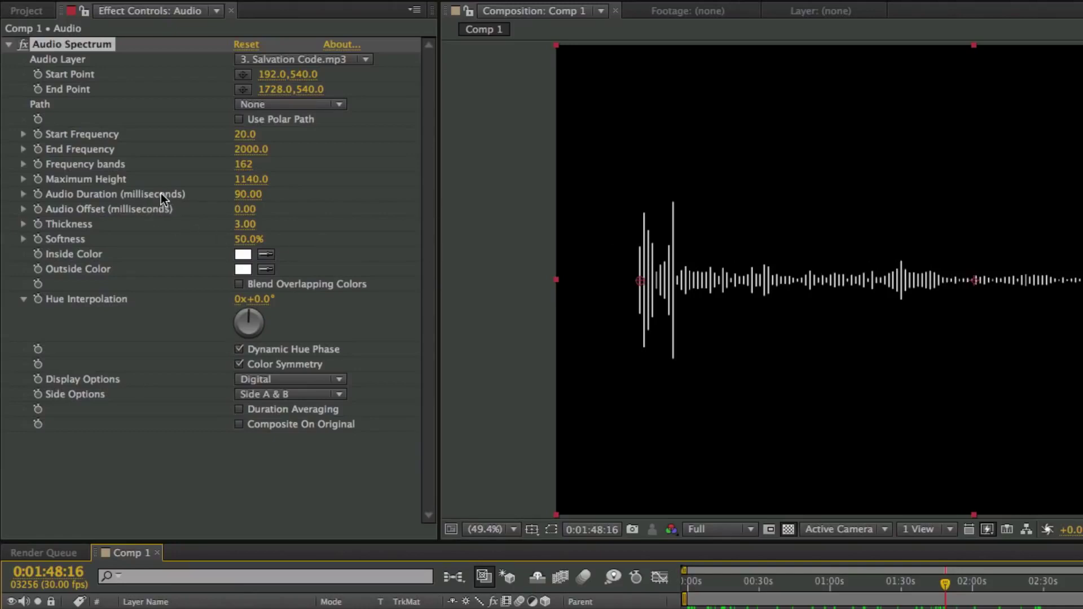
Step: Set the spectrum's thickness to 6.20 and its softness to 0%
left_click(95, 195)
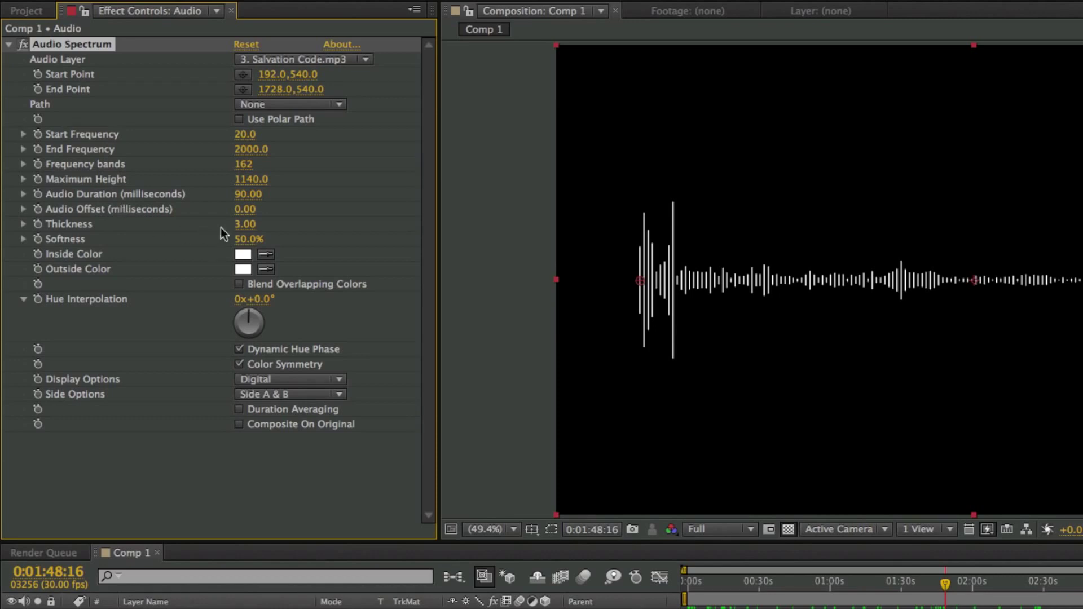
left_click_drag(249, 225, 175, 238)
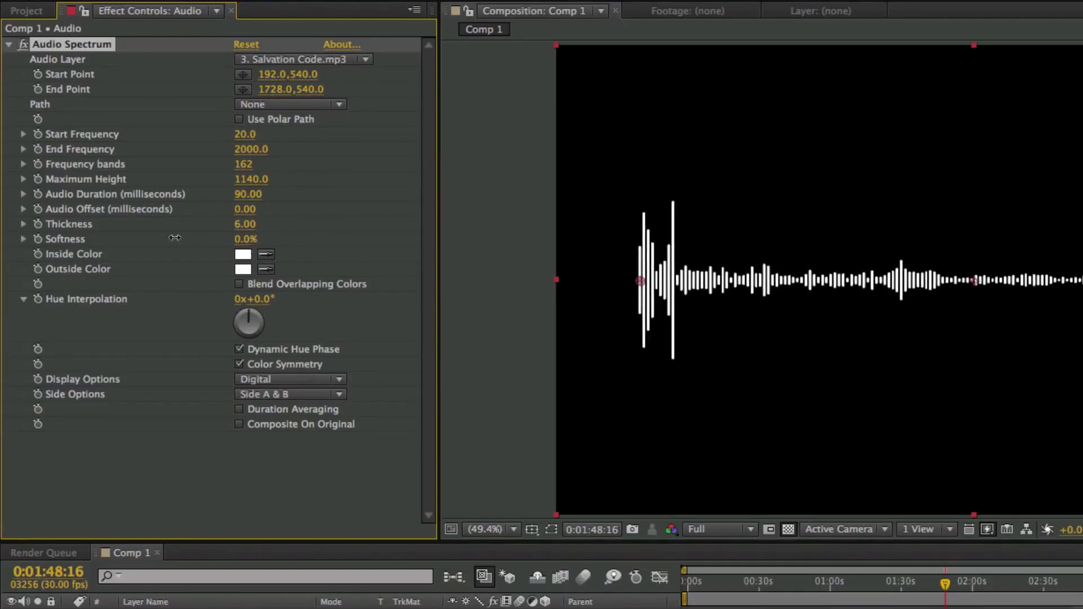
left_click_drag(175, 237, 246, 239)
mouse_move(243, 225)
left_mouse_down()
mouse_move(252, 225)
mouse_move(244, 225)
left_mouse_up()
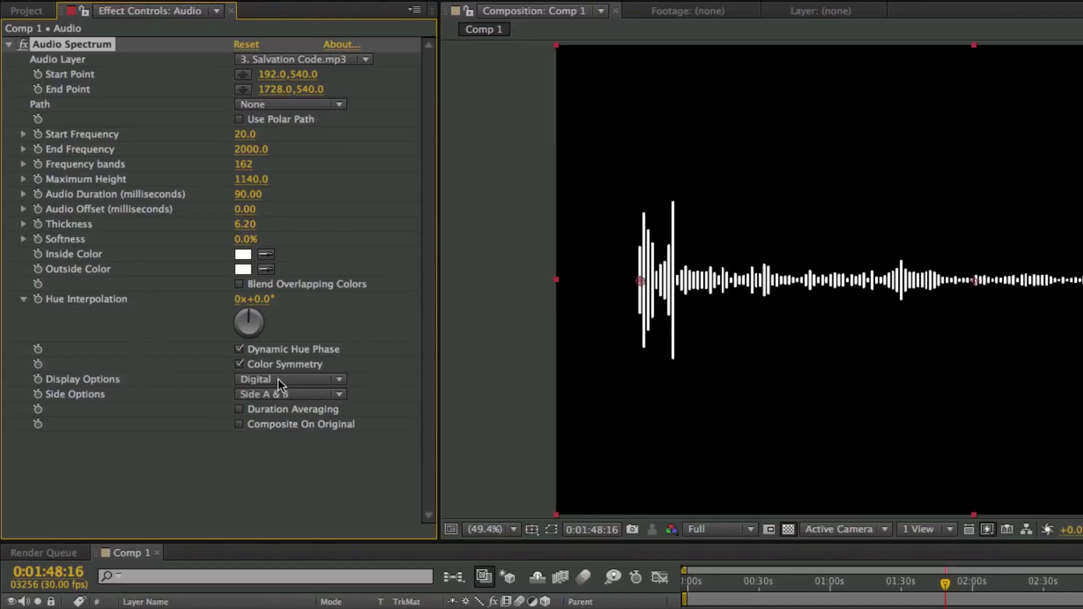
Step: Try the Analog lines display option for the spectrum and preview it at 0:00:37:16
left_click(252, 380)
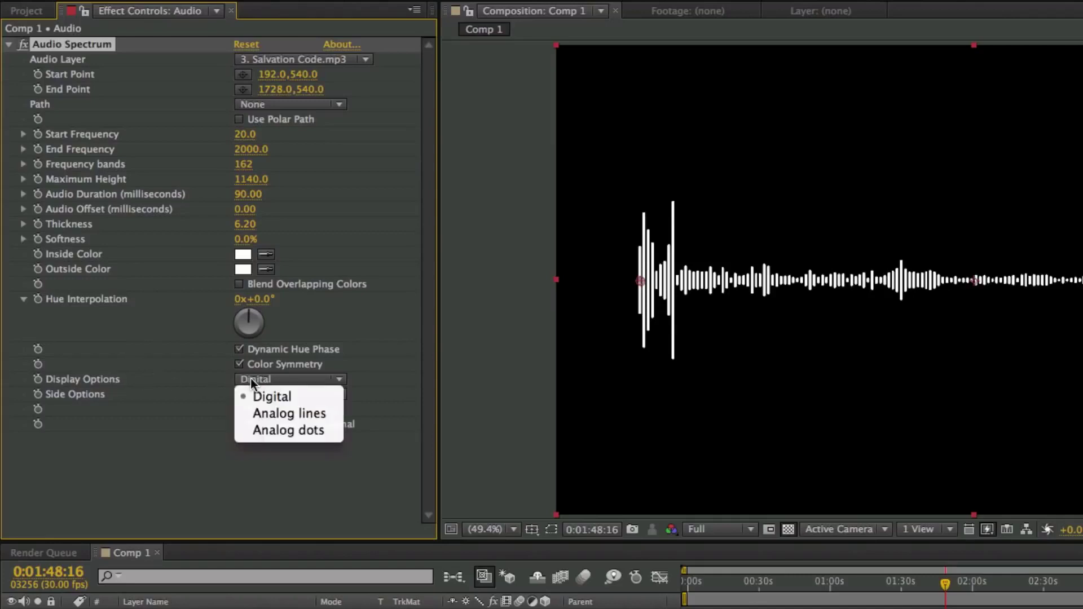
left_click(250, 378)
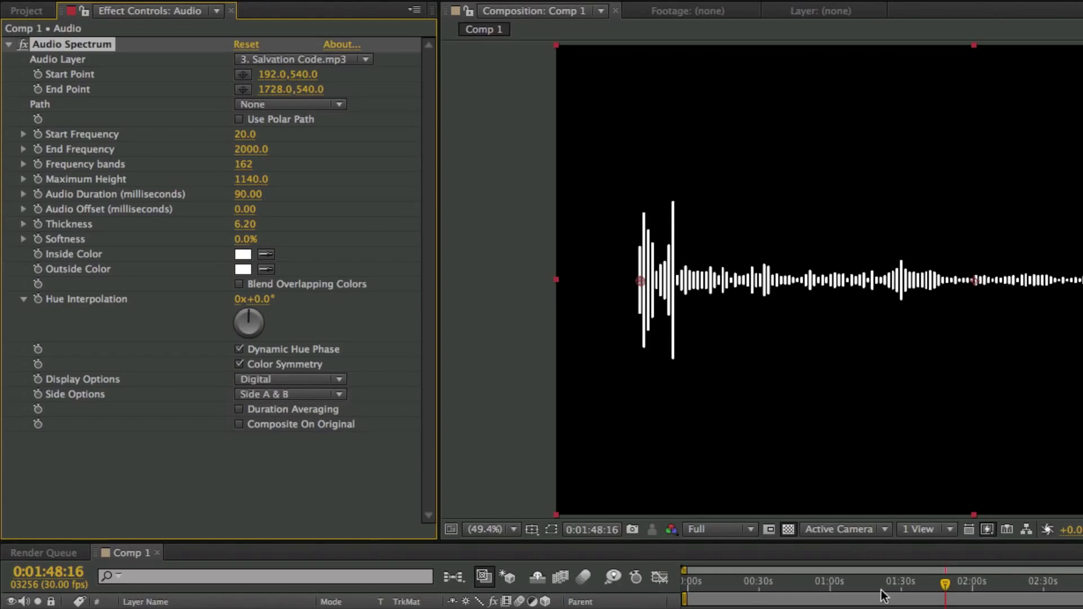
mouse_move(883, 584)
left_mouse_down()
mouse_move(851, 583)
mouse_move(869, 589)
left_mouse_up()
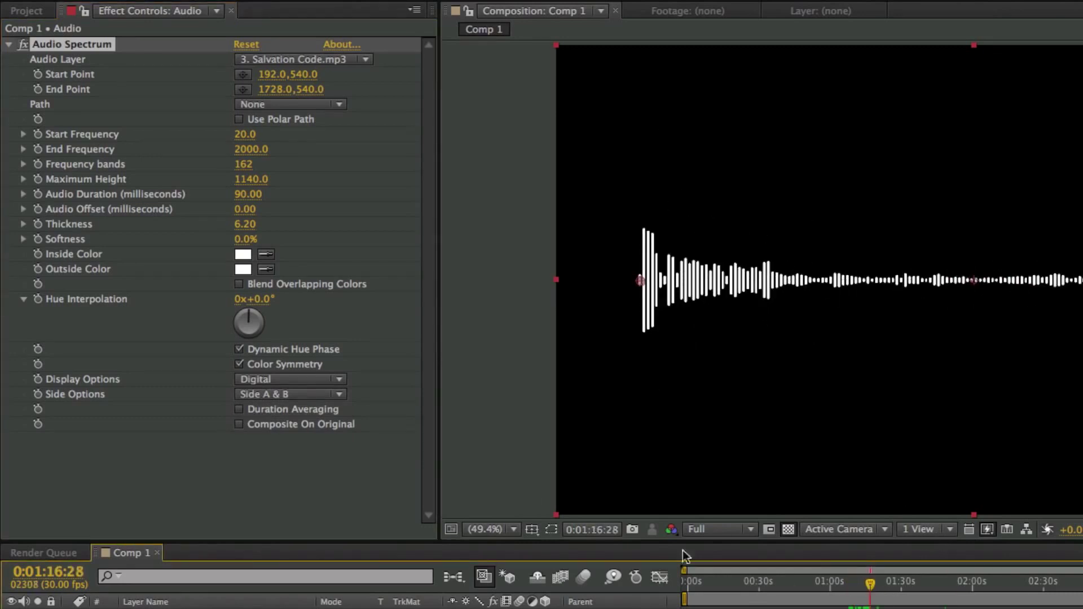
left_click(244, 377)
left_click(268, 408)
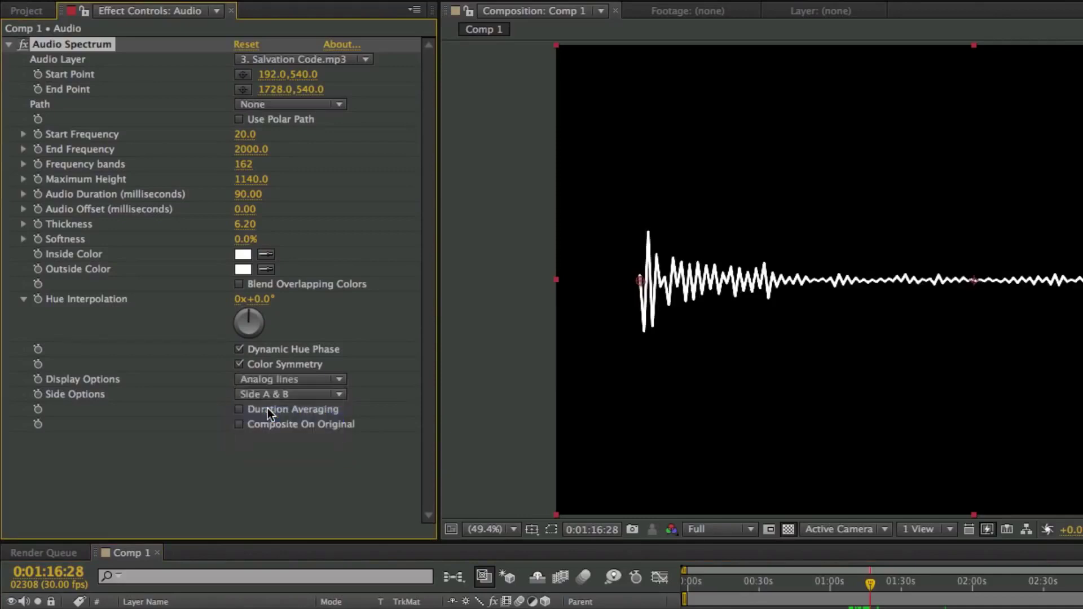
left_click_drag(716, 586, 778, 594)
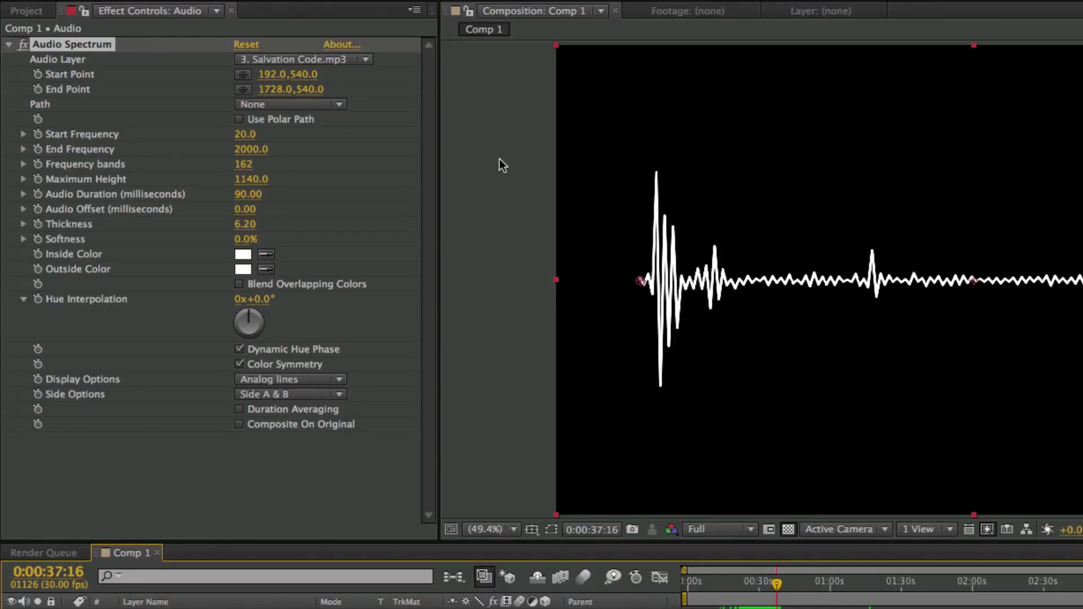
Step: Try the Analog dots display option, preview it at 0:01:16:06, and return the display to Digital
left_click(236, 374)
left_click(320, 428)
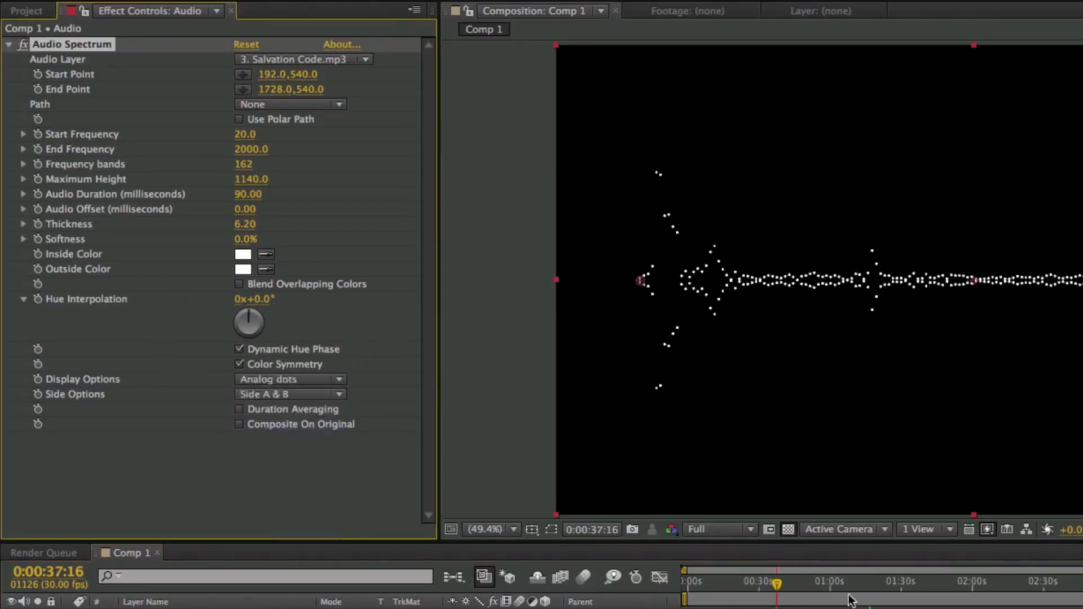
left_click_drag(816, 586, 869, 592)
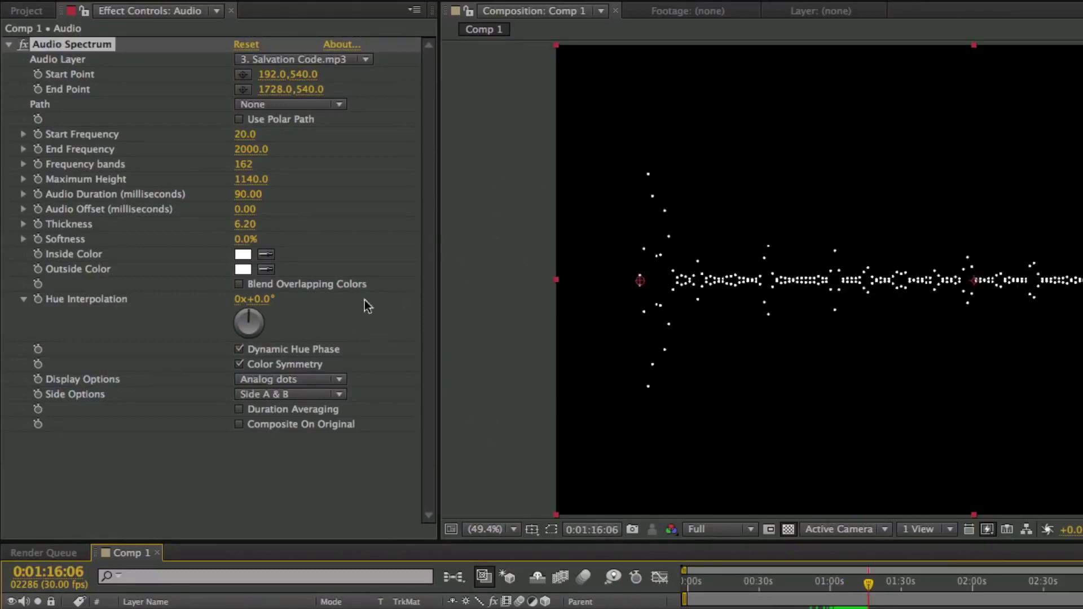
left_click(289, 375)
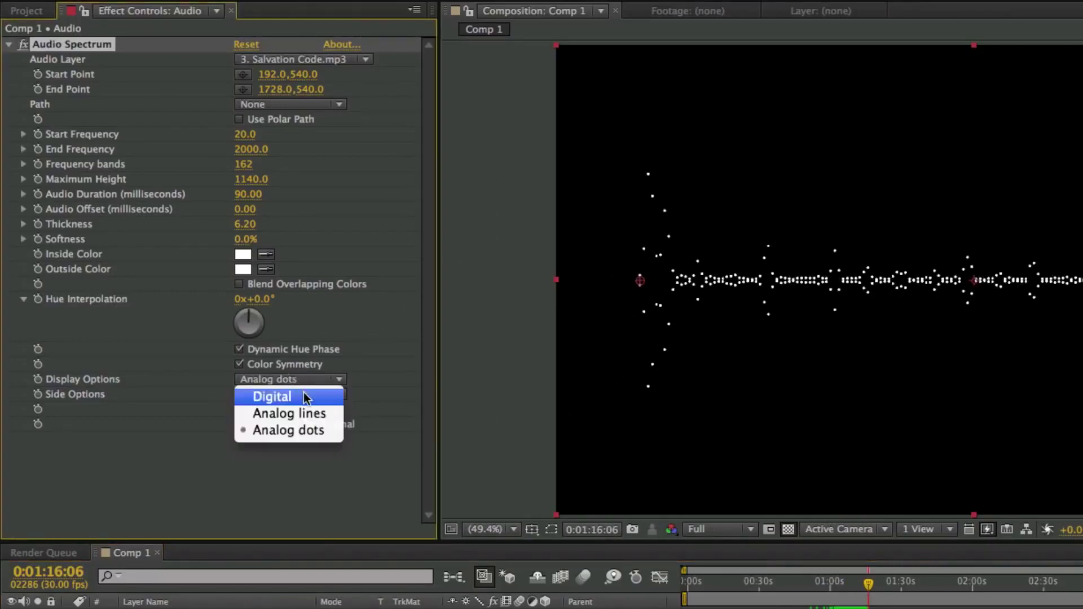
left_click(304, 392)
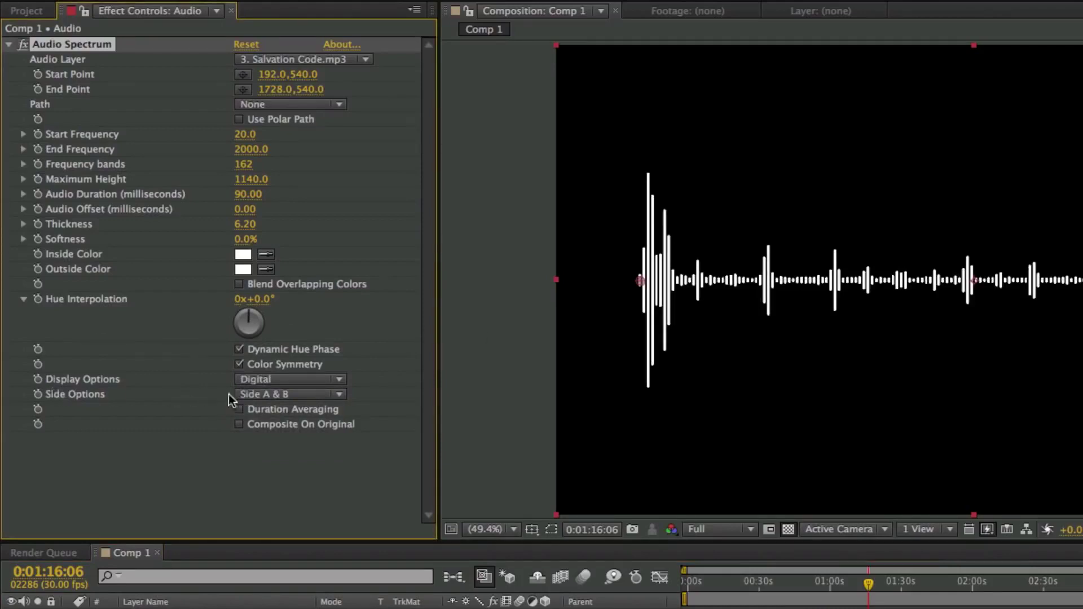
Step: Set the spectrum's side options to Side A and preview the result at 0:01:10:07
left_click(248, 394)
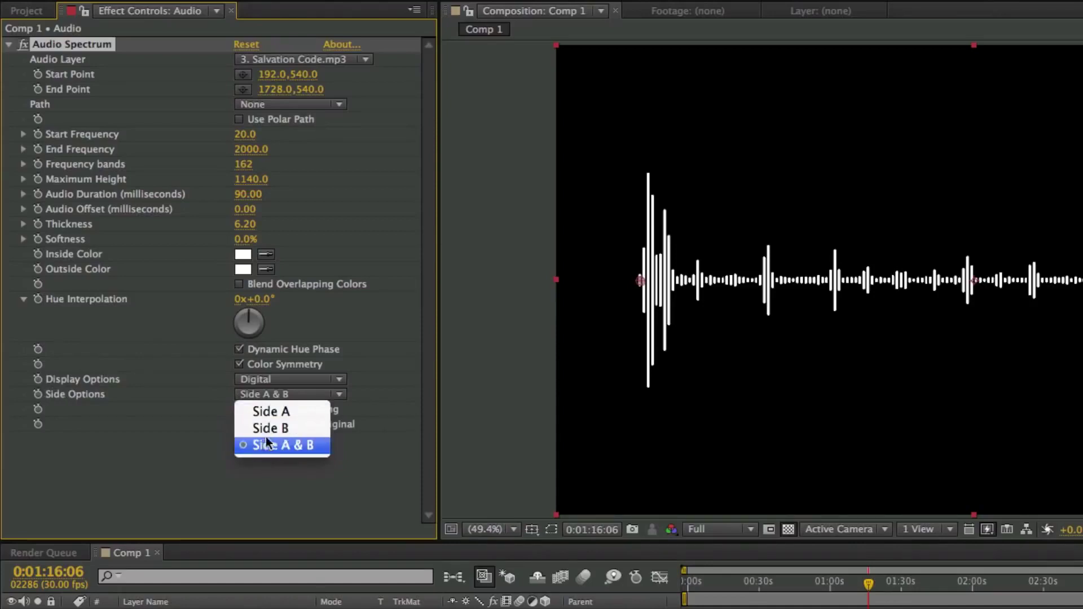
left_click(286, 448)
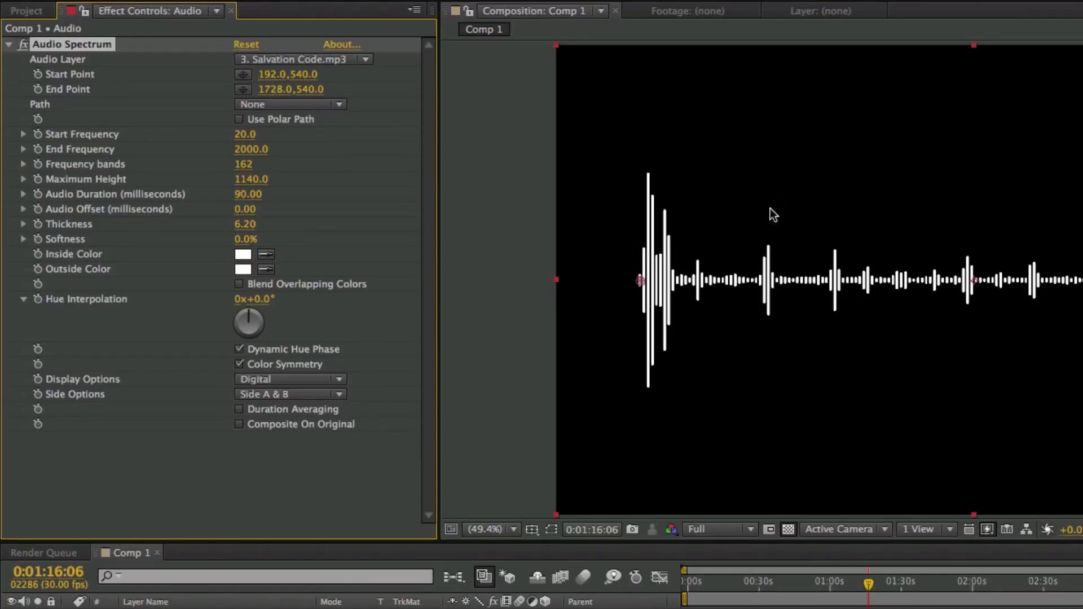
left_click(291, 395)
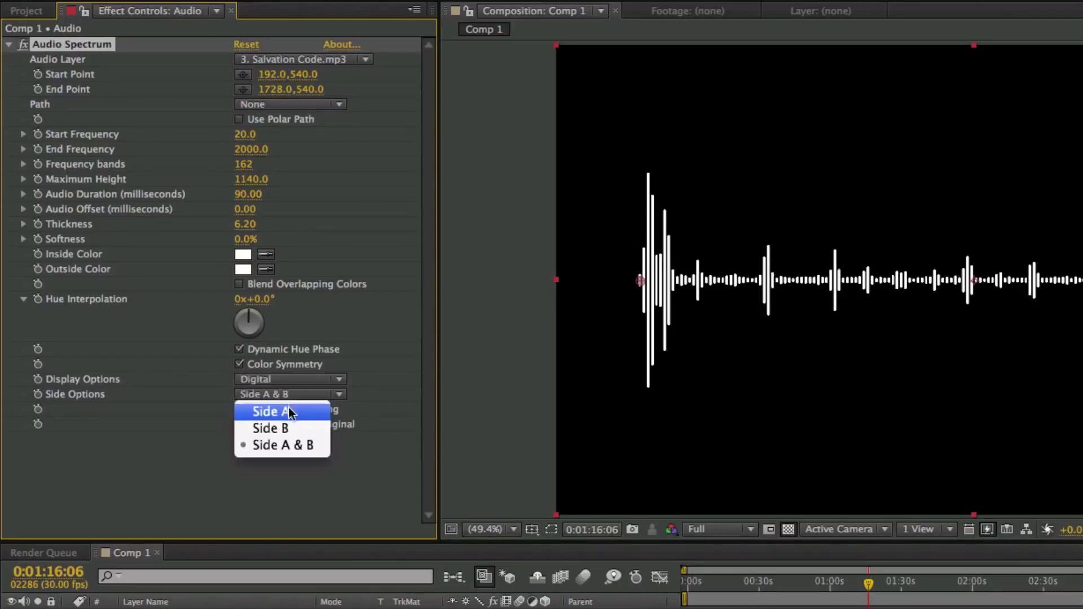
left_click(289, 411)
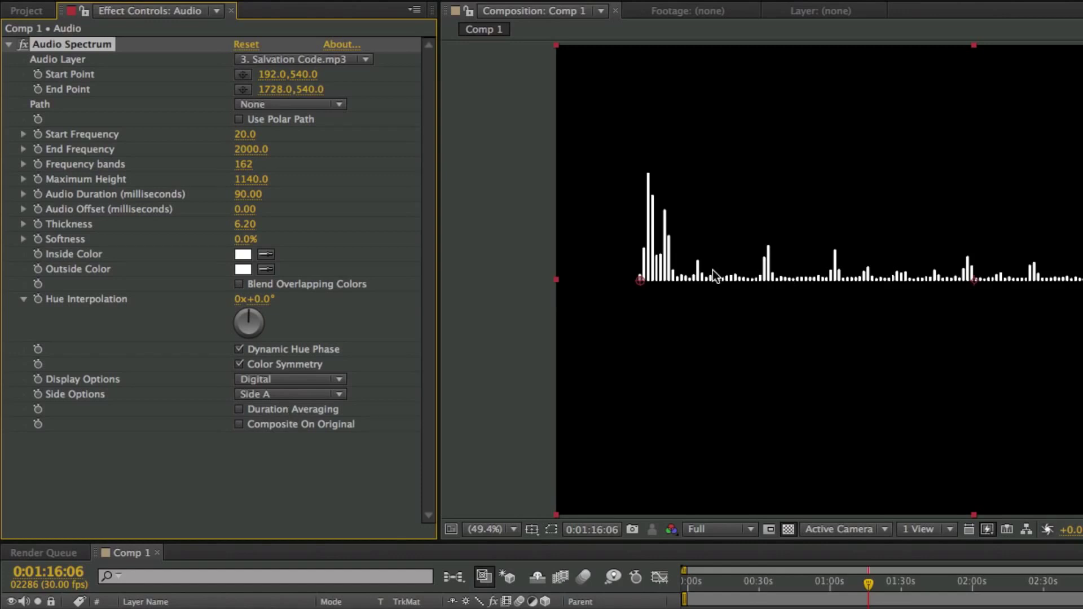
left_click_drag(796, 585, 853, 592)
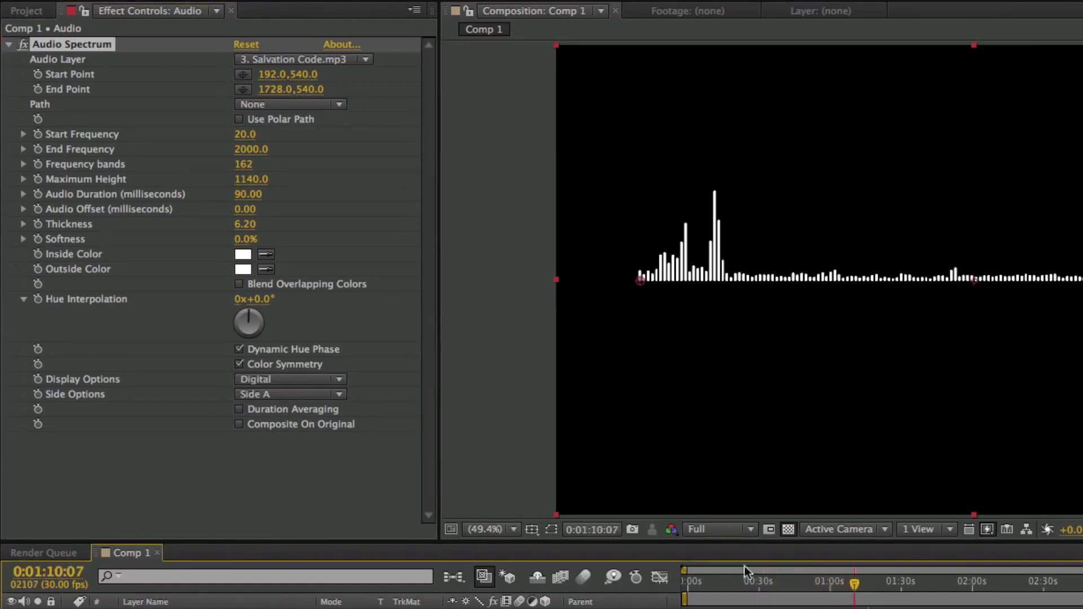
Step: Try Side B for the spectrum, preview it at 0:01:00:18, and switch back to Side A
left_click(328, 398)
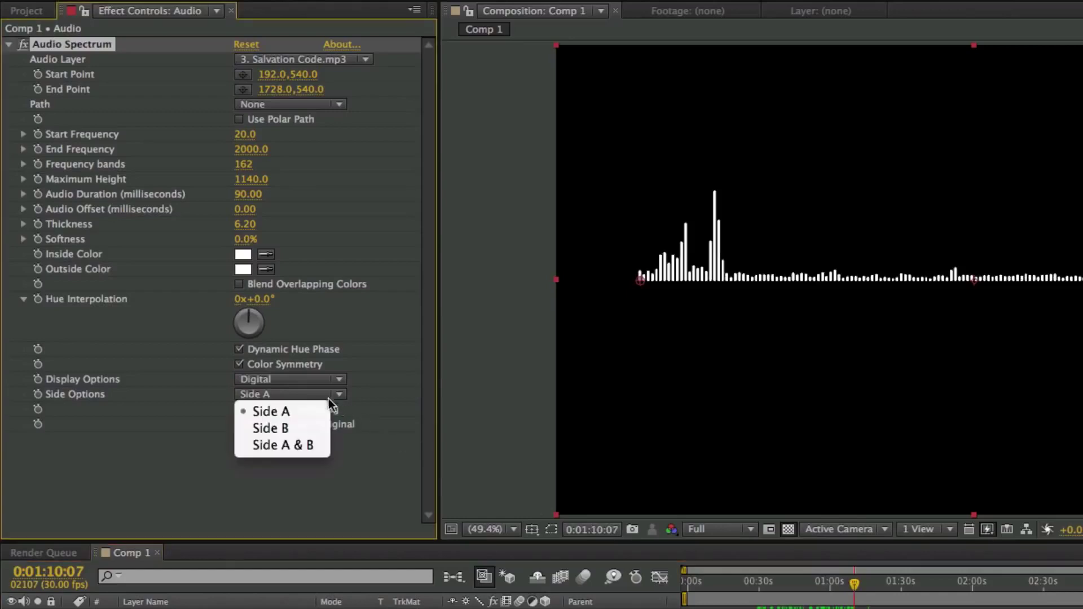
left_click(327, 429)
left_click_drag(784, 594, 832, 597)
left_click(296, 396)
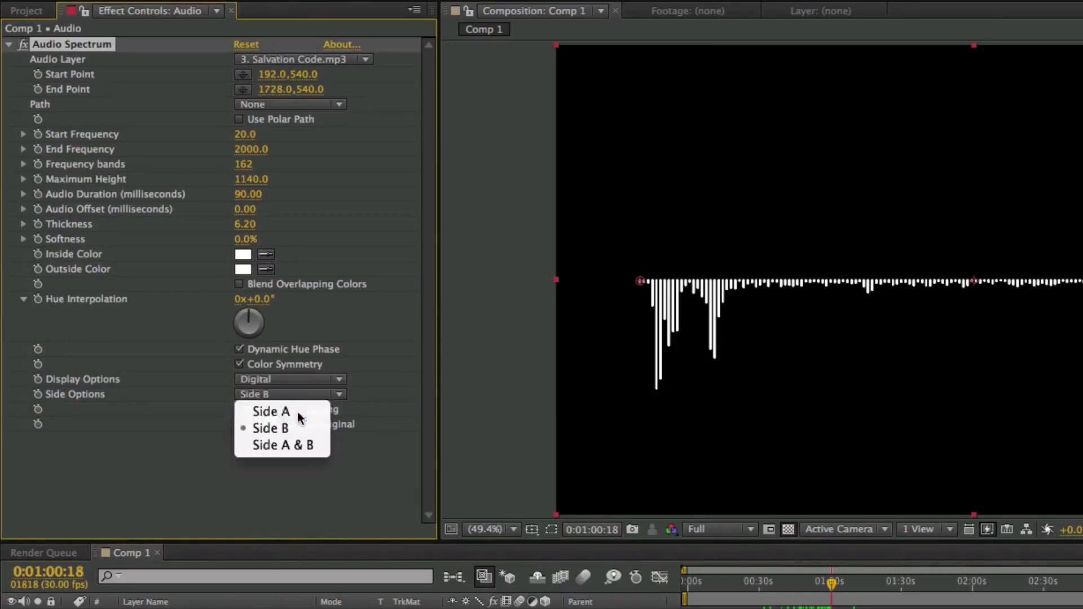
left_click(297, 411)
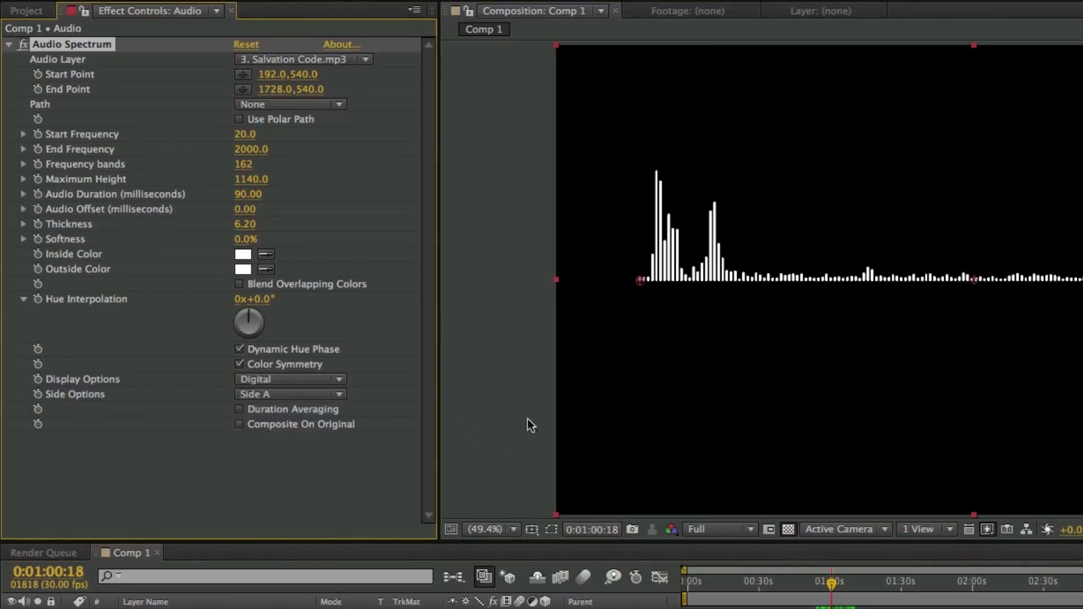
Step: Preview the spectrum along the timeline, limit the work area to about 0:00:39–0:00:54, and play a RAM preview of it
left_click_drag(833, 593, 916, 597)
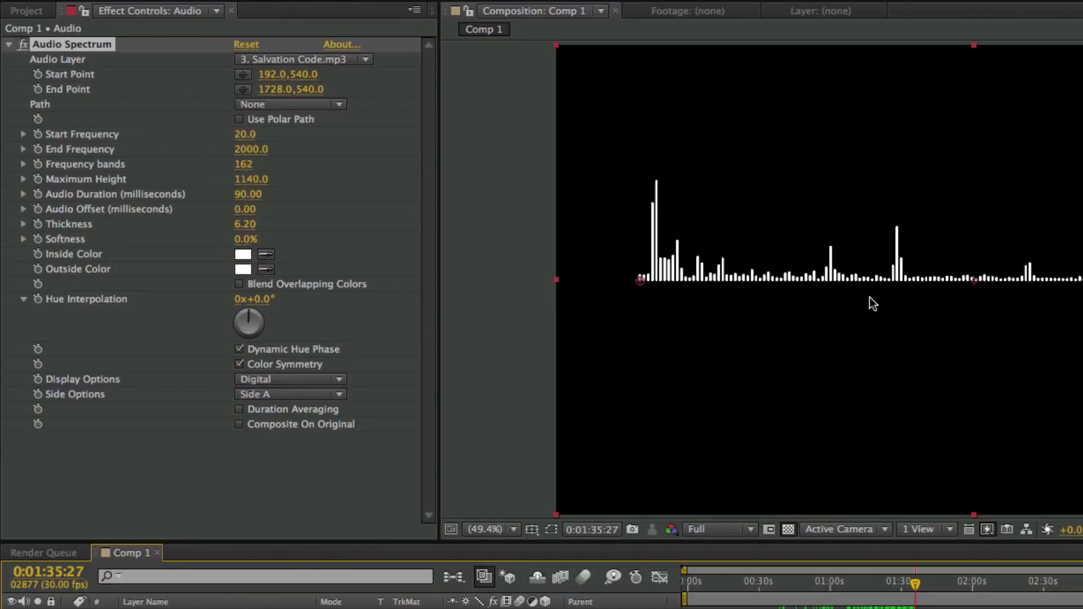
left_click_drag(855, 582, 770, 592)
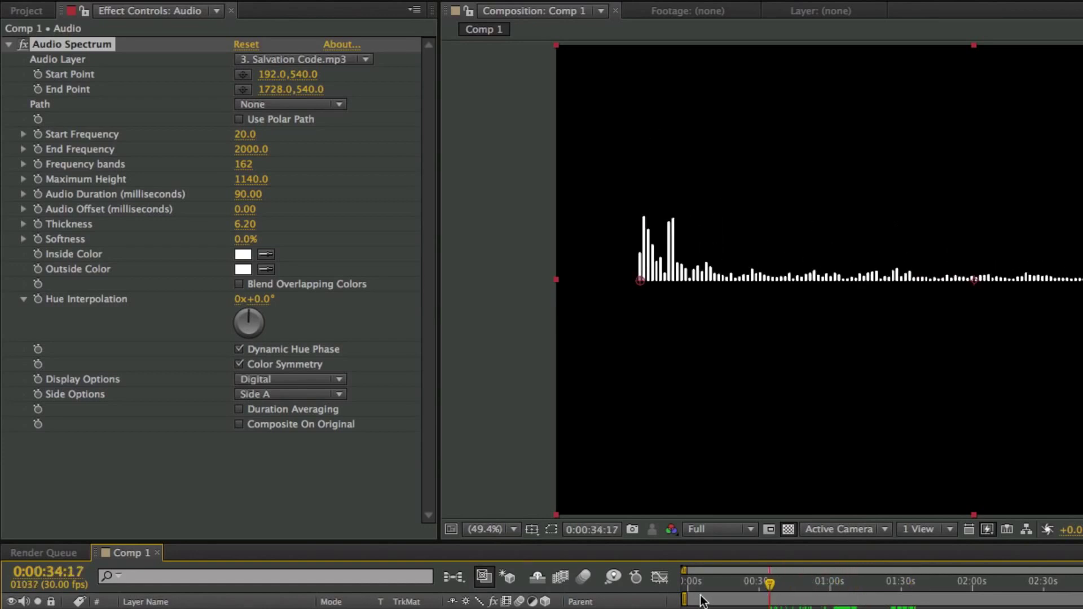
left_click_drag(684, 597, 780, 599)
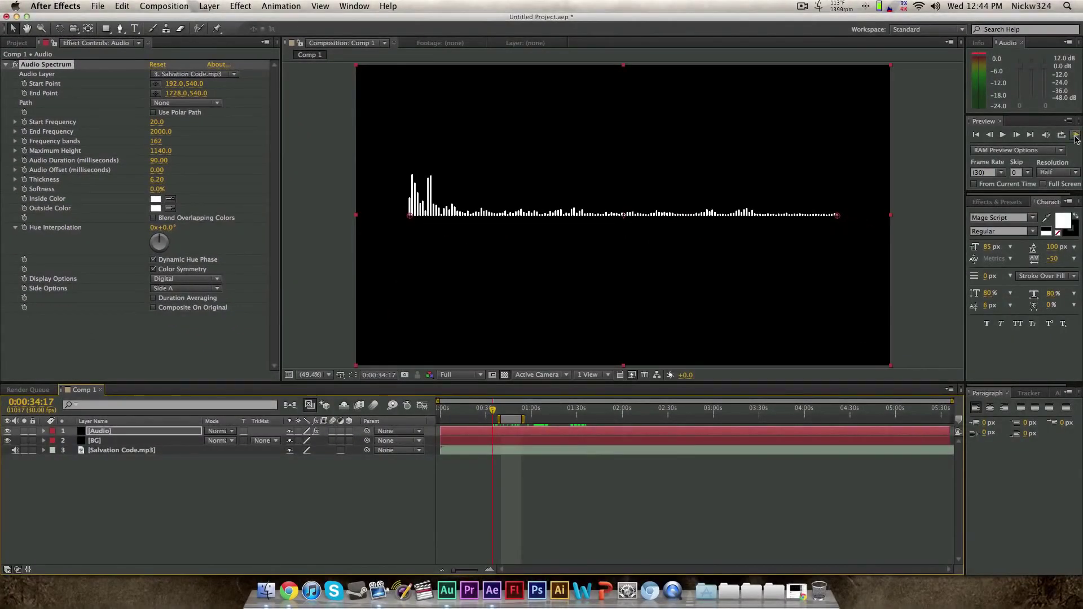
left_click(1075, 136)
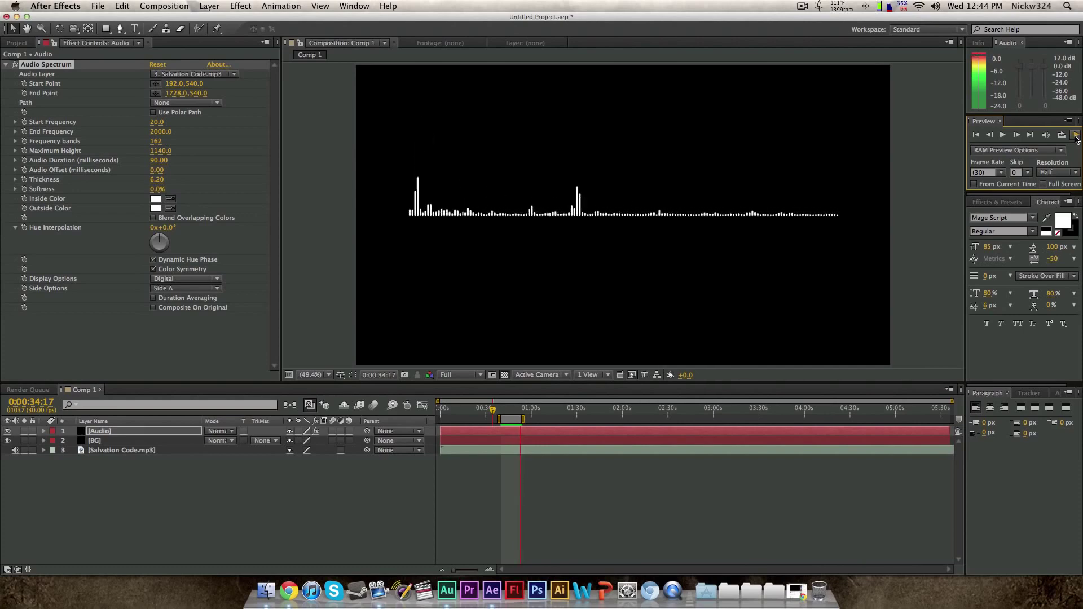
left_click(387, 149)
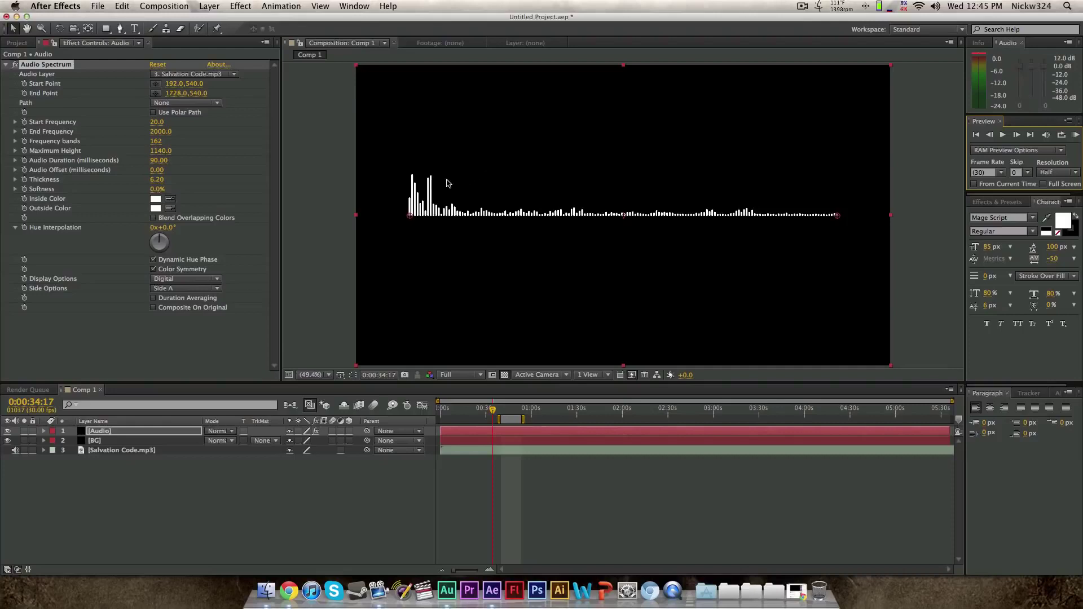
Step: Set start frequency to 400, end frequency to 801, frequency bands to 174 and maximum height to 3280, and preview at 0:00:39:01
left_click_drag(154, 123, 158, 122)
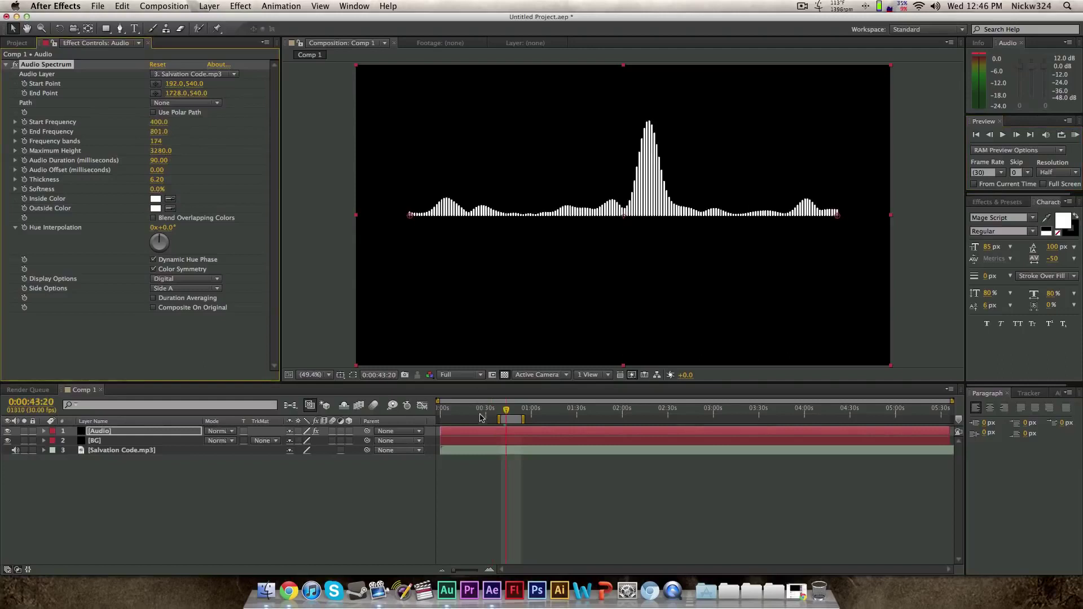
left_click(504, 411)
left_click_drag(505, 409, 499, 410)
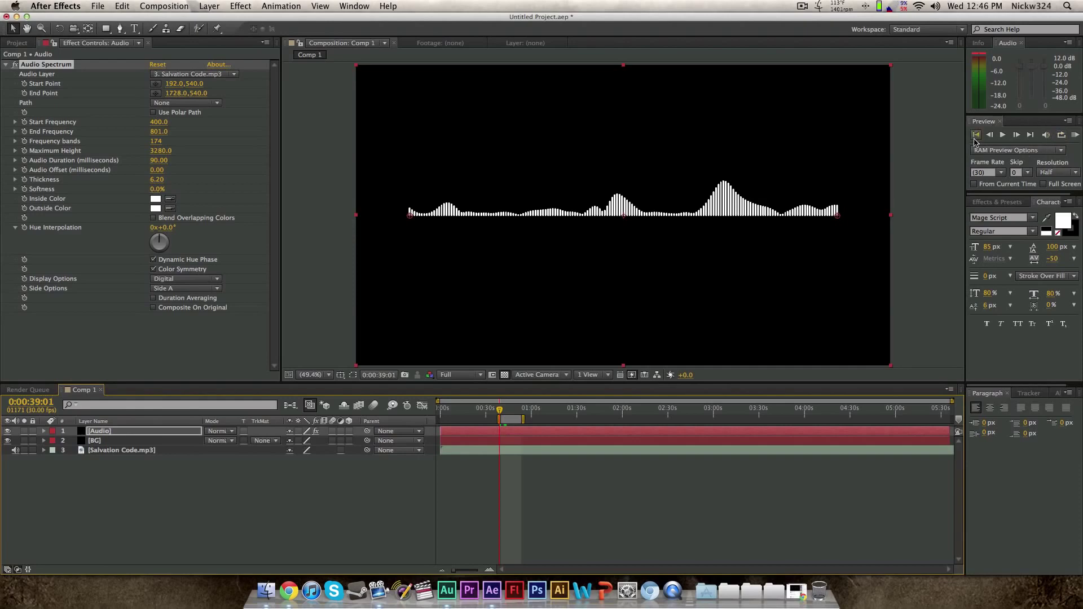
Step: Play a RAM preview of the work area with the retuned one-sided spectrum, and stop it
left_click(1076, 136)
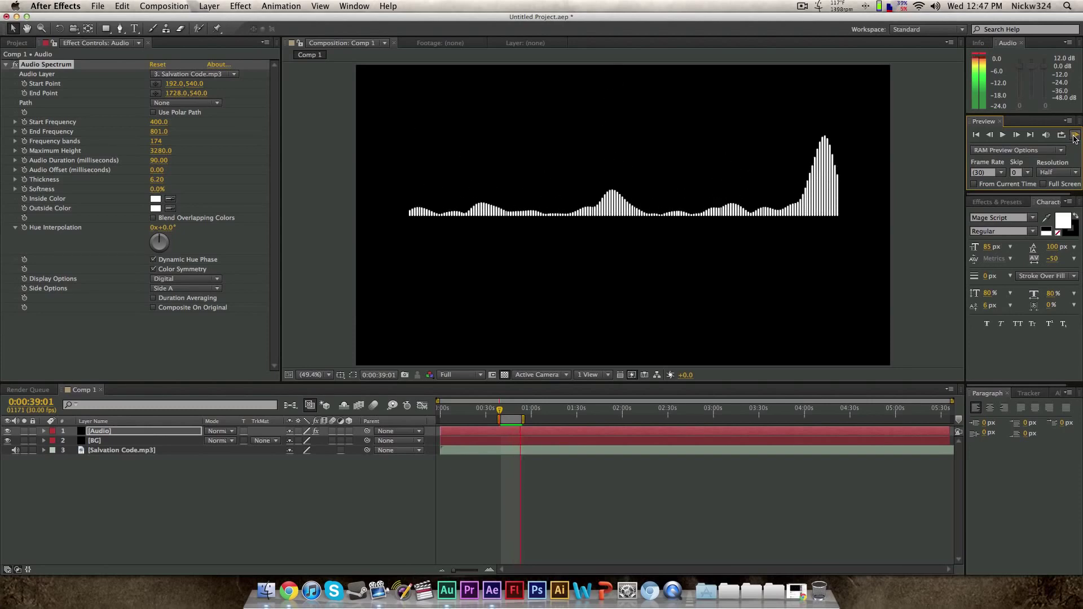
left_click(1075, 139)
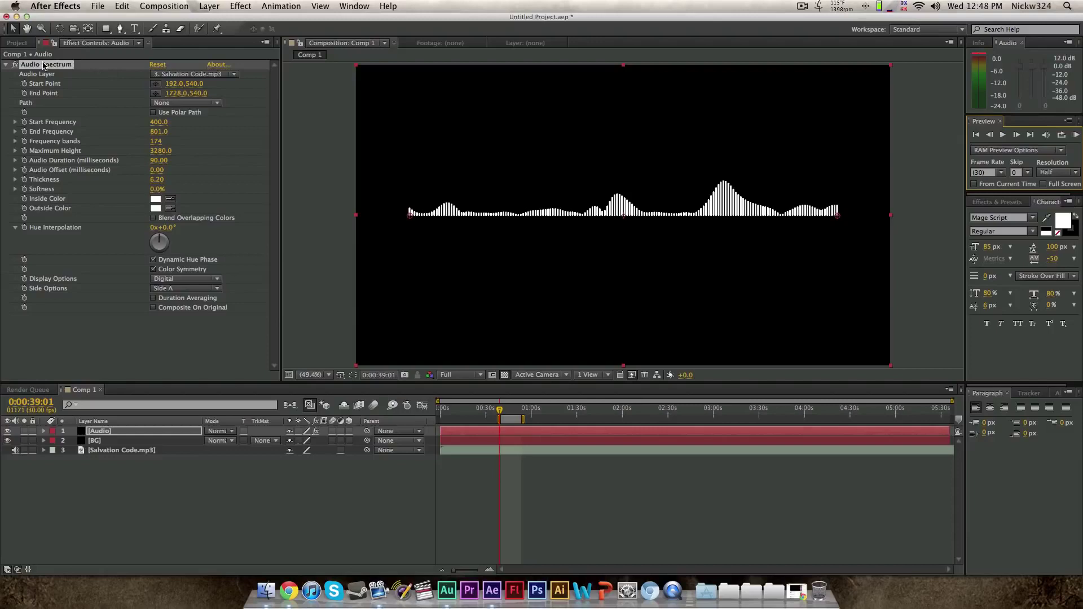
Step: Delete the Audio Spectrum effect from the Audio layer and apply a fresh Audio Spectrum effect with default settings
key("Delete")
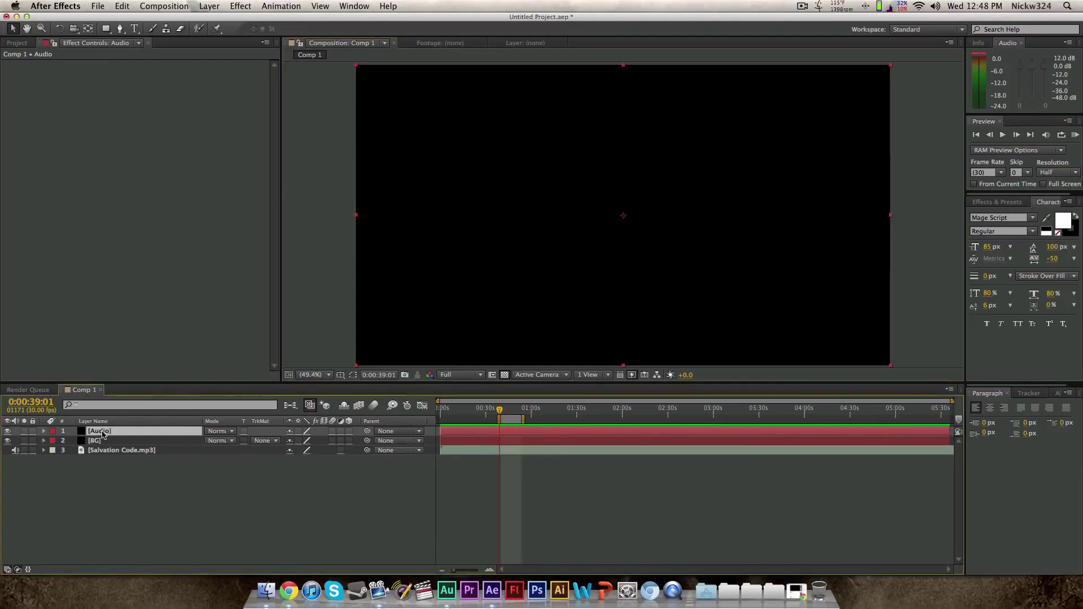
left_click(240, 6)
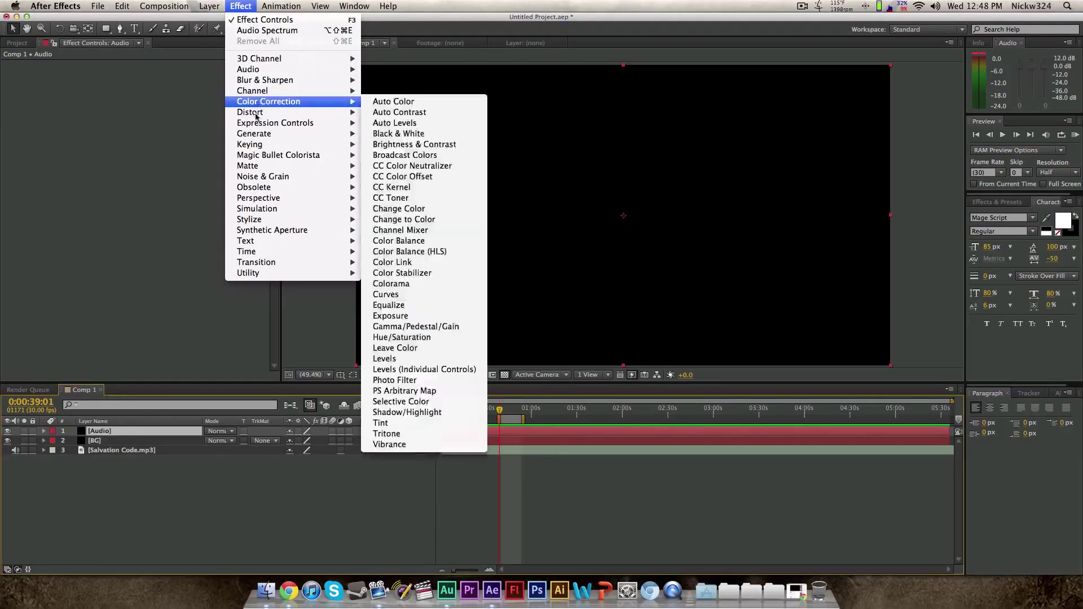
mouse_move(260, 133)
left_click(425, 155)
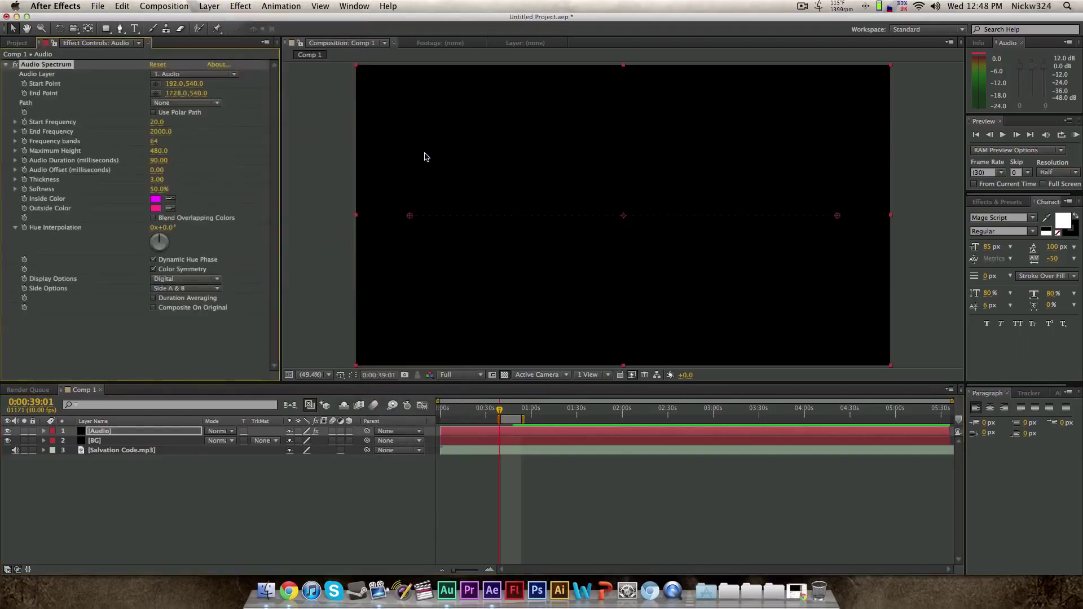
Step: Set both the inside and outside colors of the new spectrum to white
left_click(155, 198)
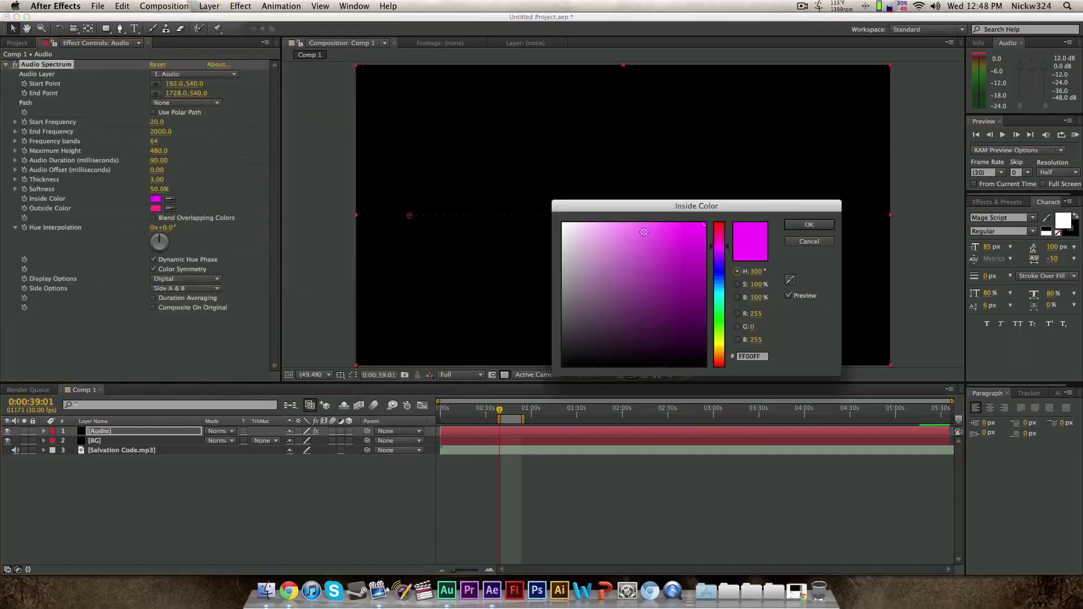
left_click(563, 224)
left_click(809, 225)
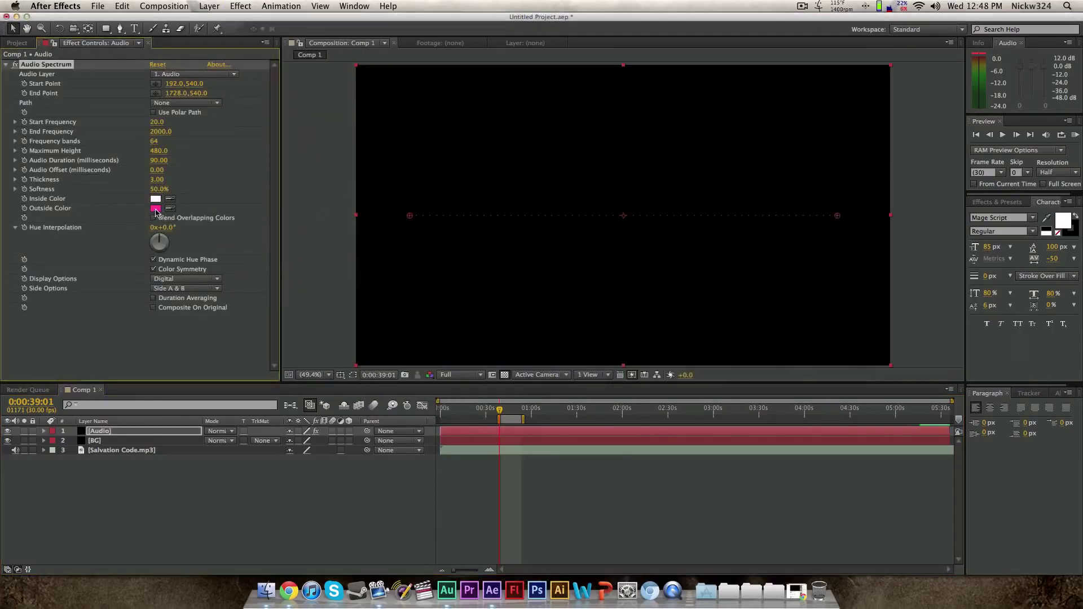
left_click(156, 209)
left_click_drag(572, 243, 528, 206)
left_click(808, 225)
Step: Set the spectrum's audio layer to Salvation Code.mp3, frequency bands to 147 and maximum height to 960, and preview at 0:00:48:10
left_click(195, 74)
left_click(205, 124)
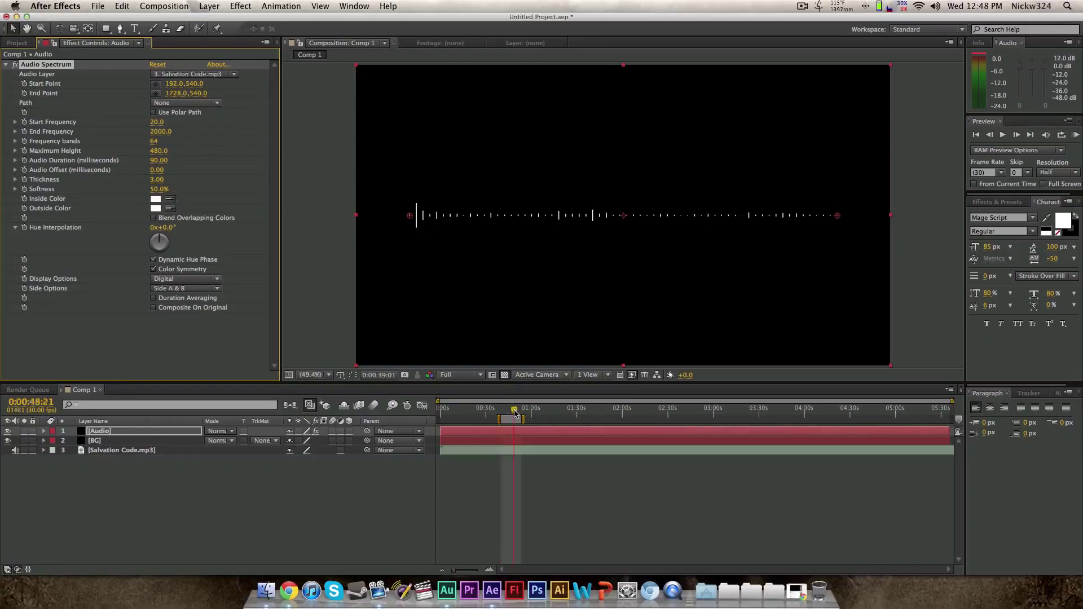
left_click(517, 412)
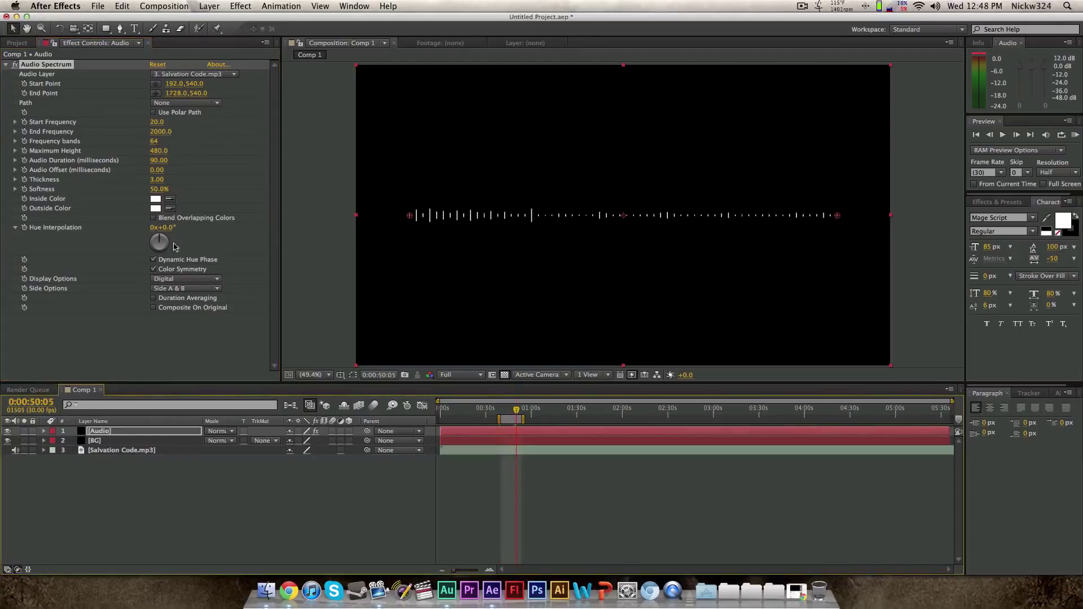
left_click_drag(156, 141, 177, 151)
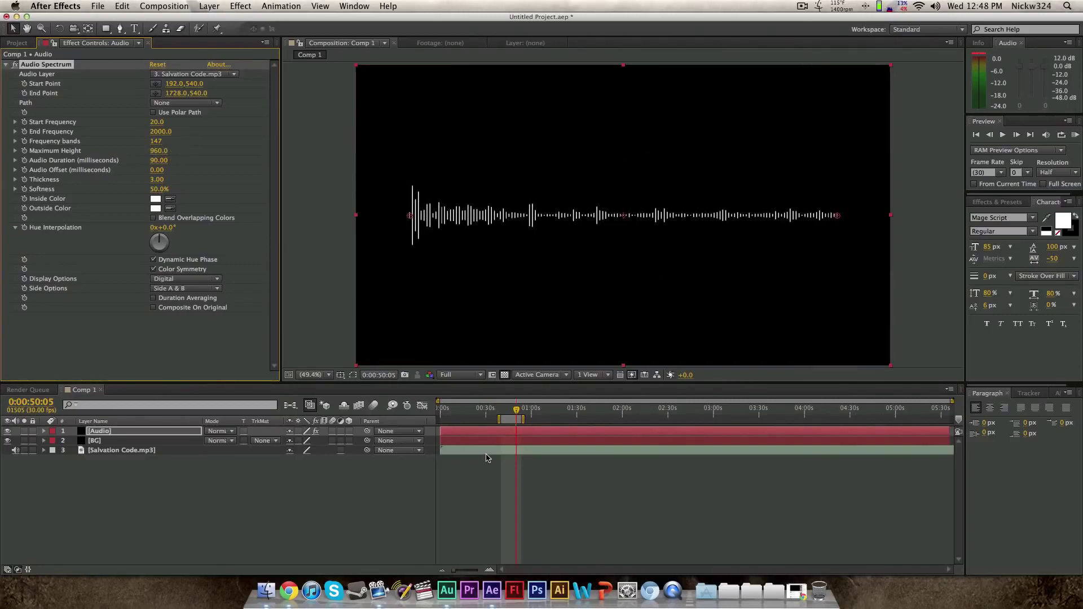
left_click(514, 408)
Step: Select the Audio layer, choose the Ellipse tool and show the Title/Action Safe guides in the composition view
left_click(99, 432)
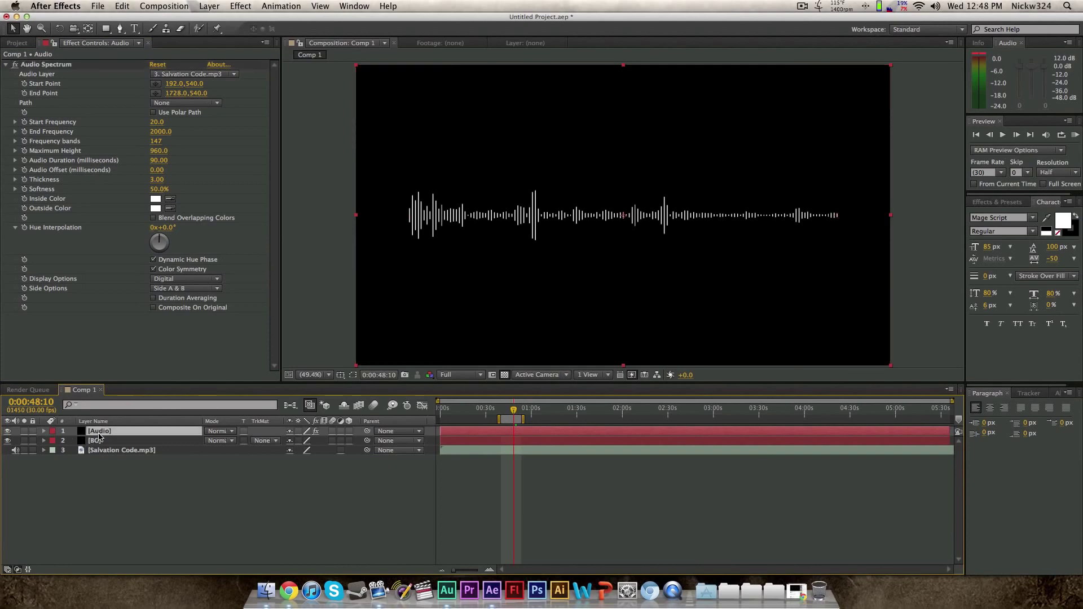
left_click_drag(106, 28, 148, 54)
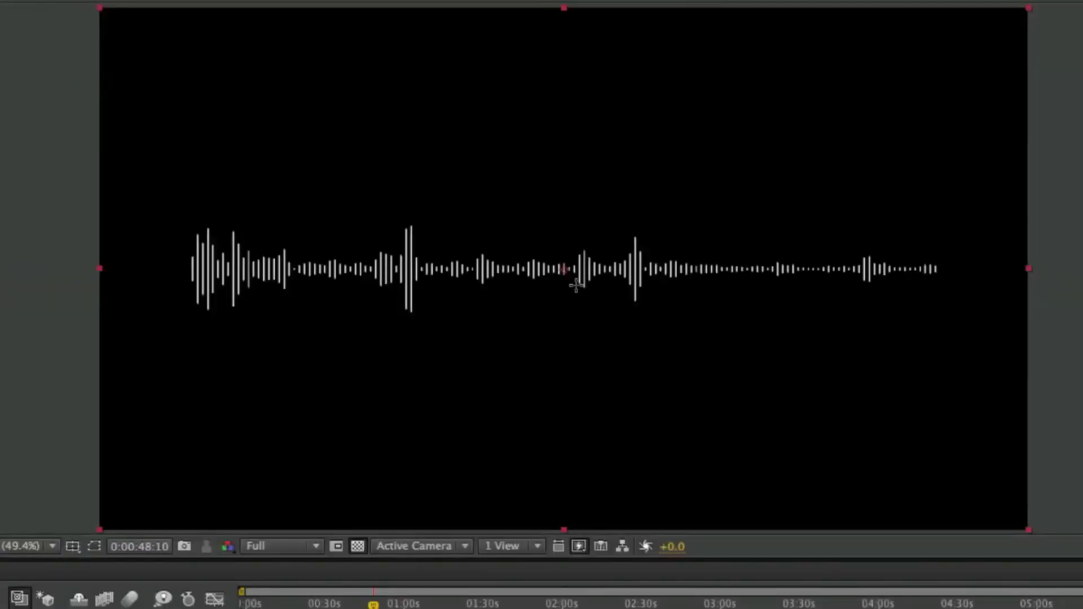
left_click(72, 547)
left_click(83, 564)
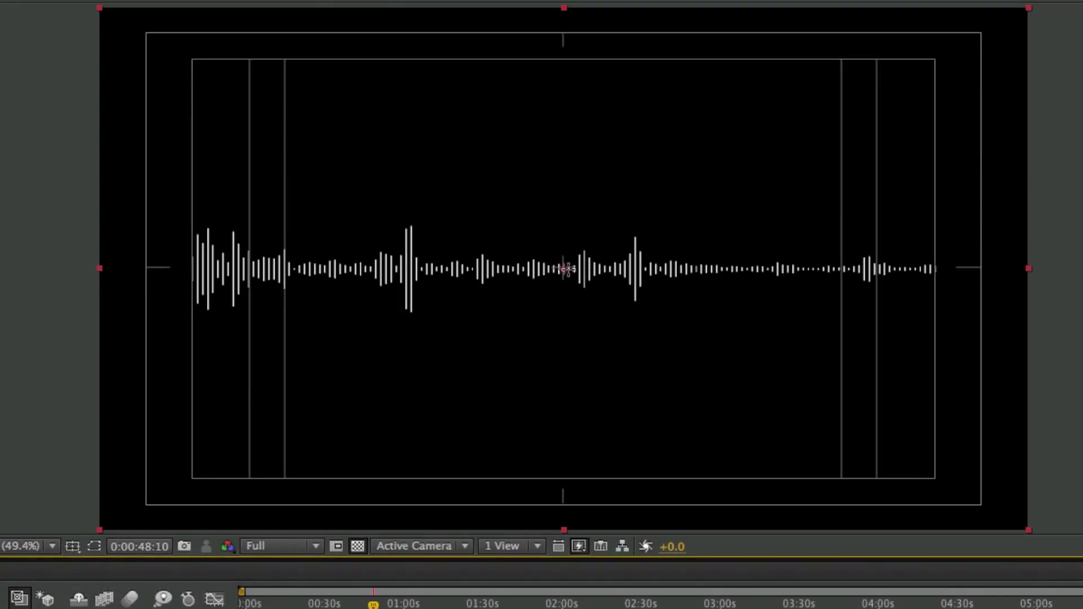
Step: Draw a perfect circular mask outward from the composition's center, about half the frame height across, and hide the Title/Action Safe guides
left_click_drag(563, 268, 563, 269)
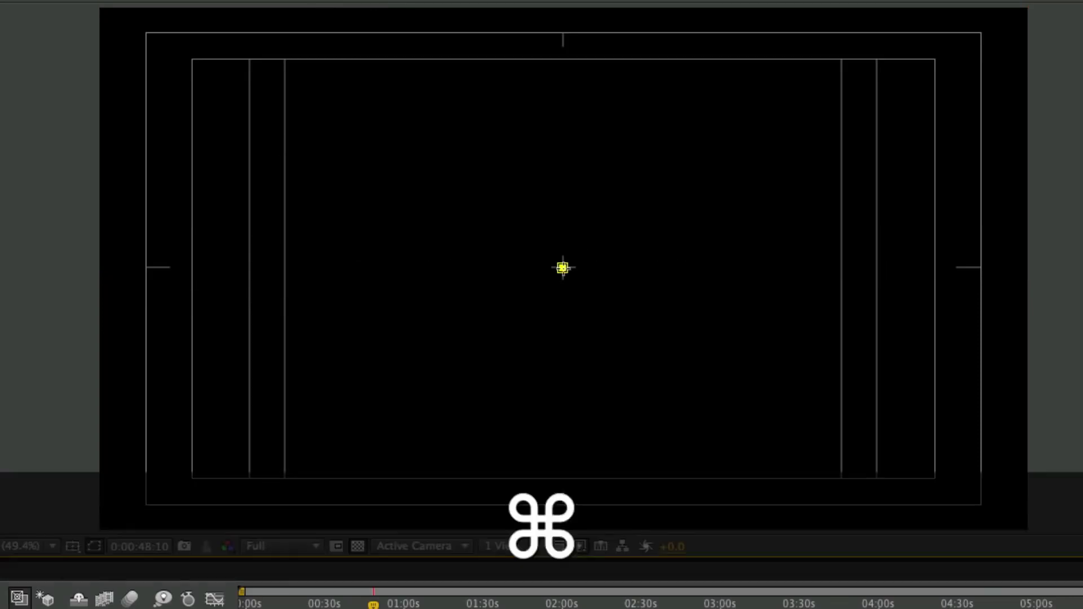
left_click_drag(562, 268, 597, 304)
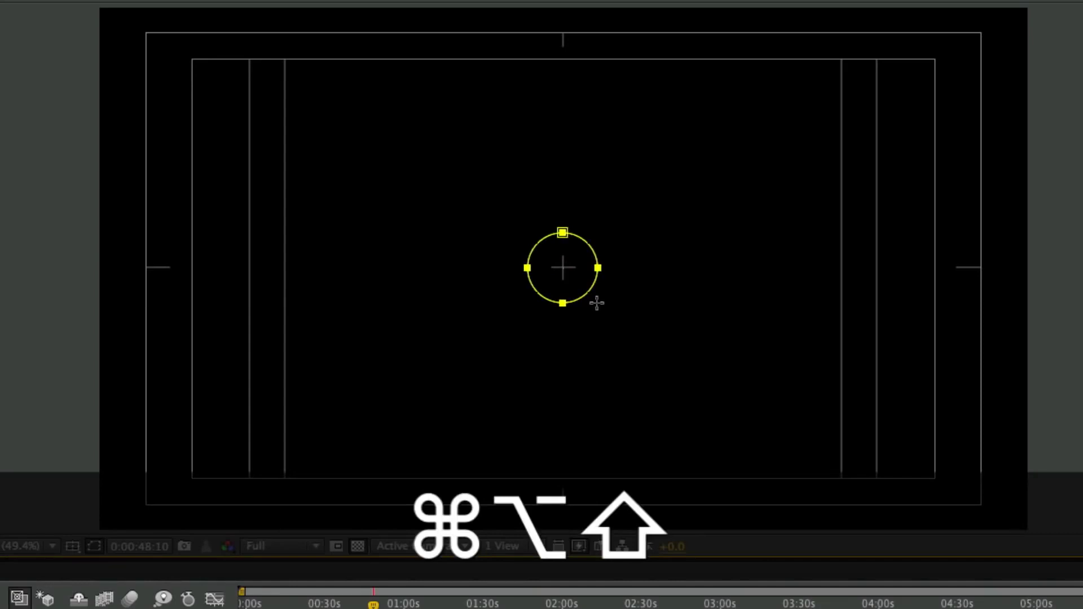
left_click_drag(597, 304, 708, 378)
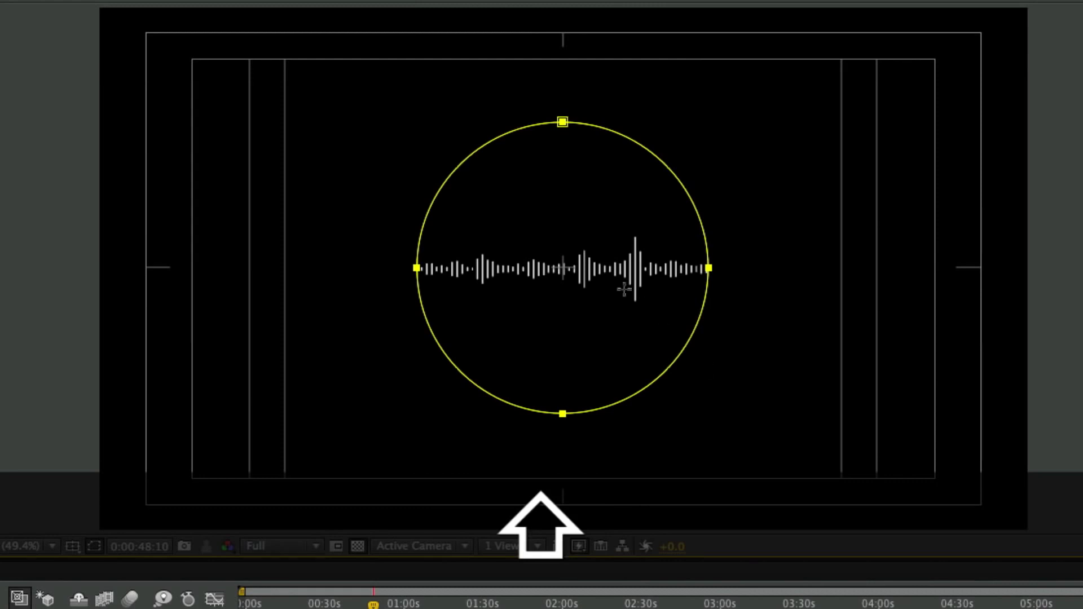
left_click(73, 546)
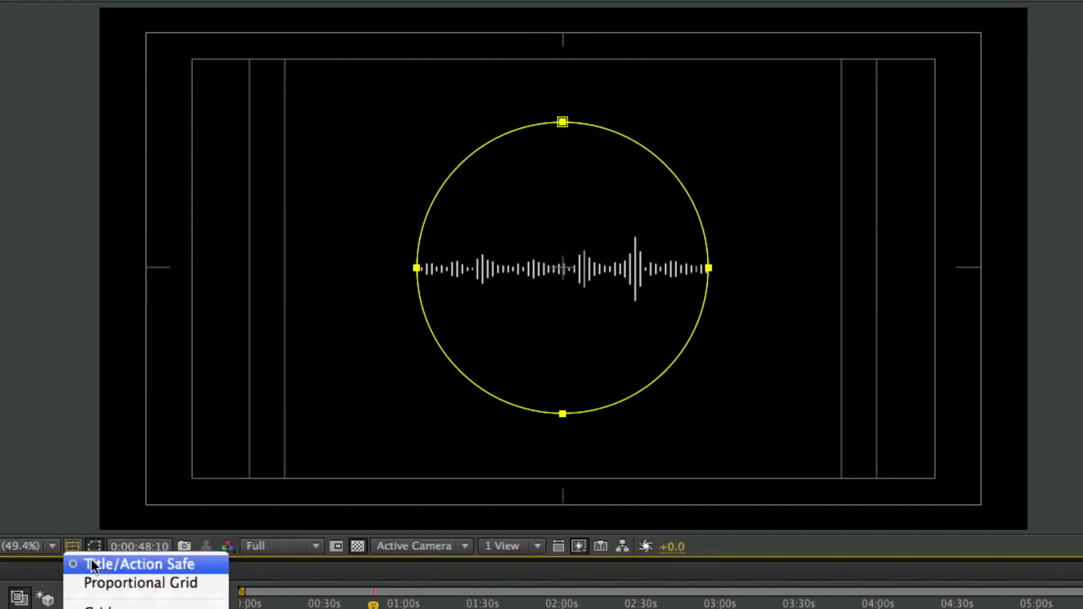
left_click(90, 563)
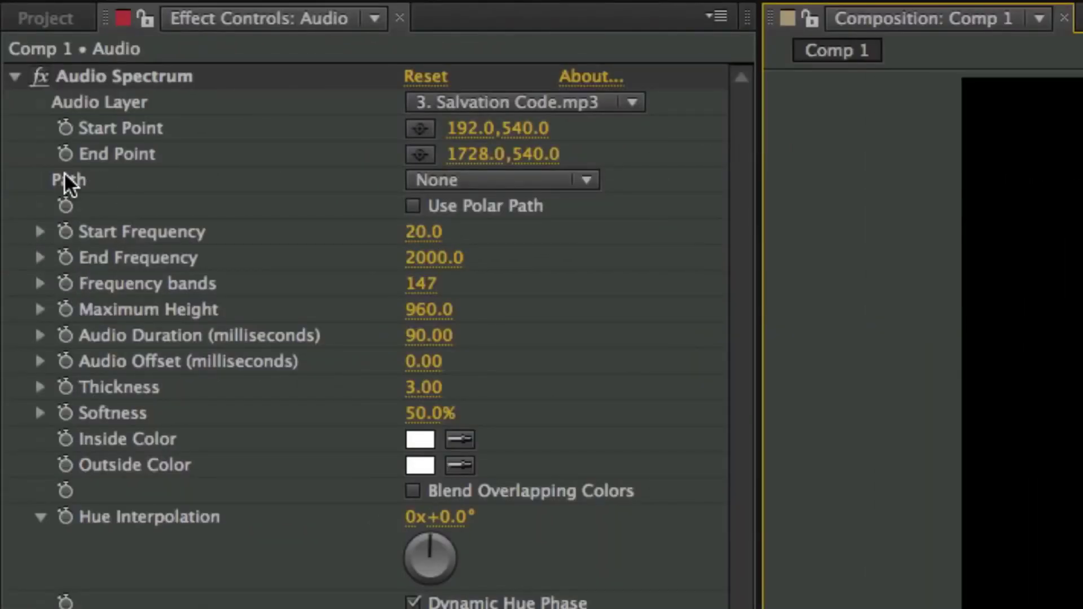
Step: Set the spectrum's path to Mask 1 and preview the circular spectrum at 0:01:13:18
left_click(426, 180)
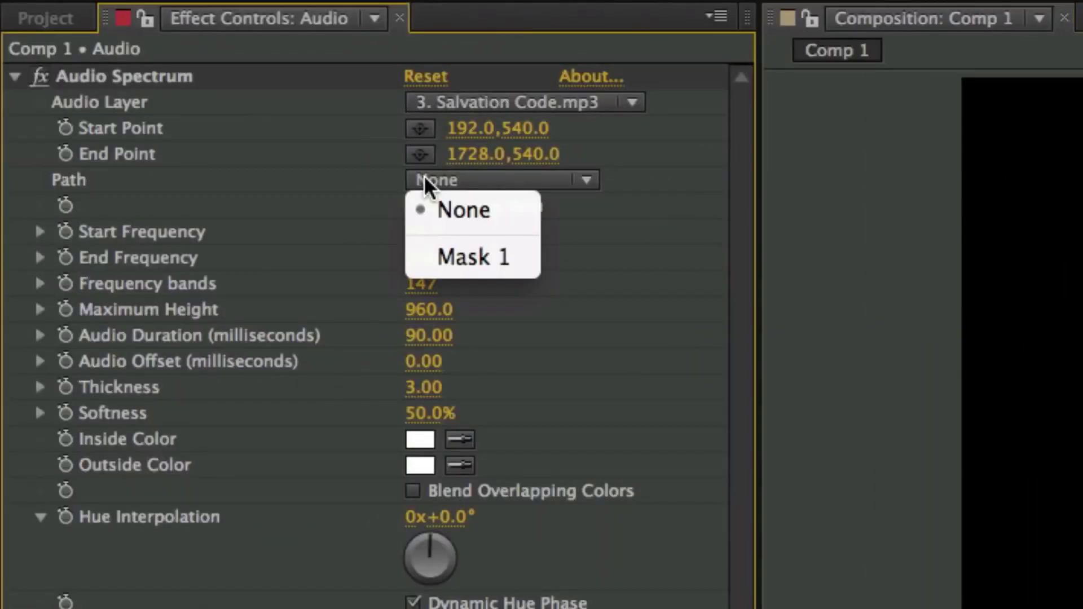
left_click(460, 266)
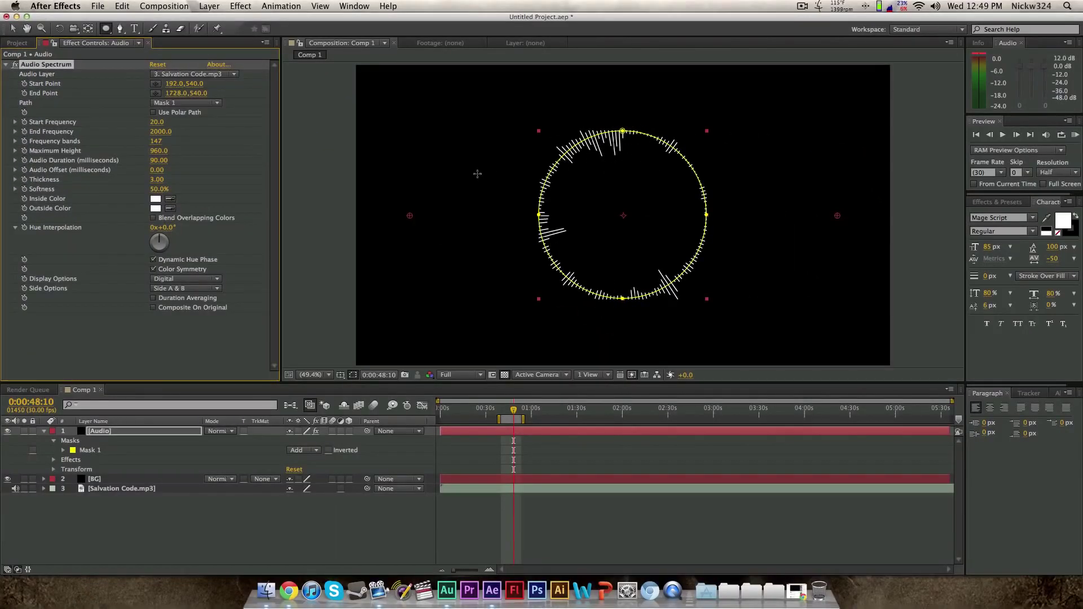
key("v")
left_click(337, 164)
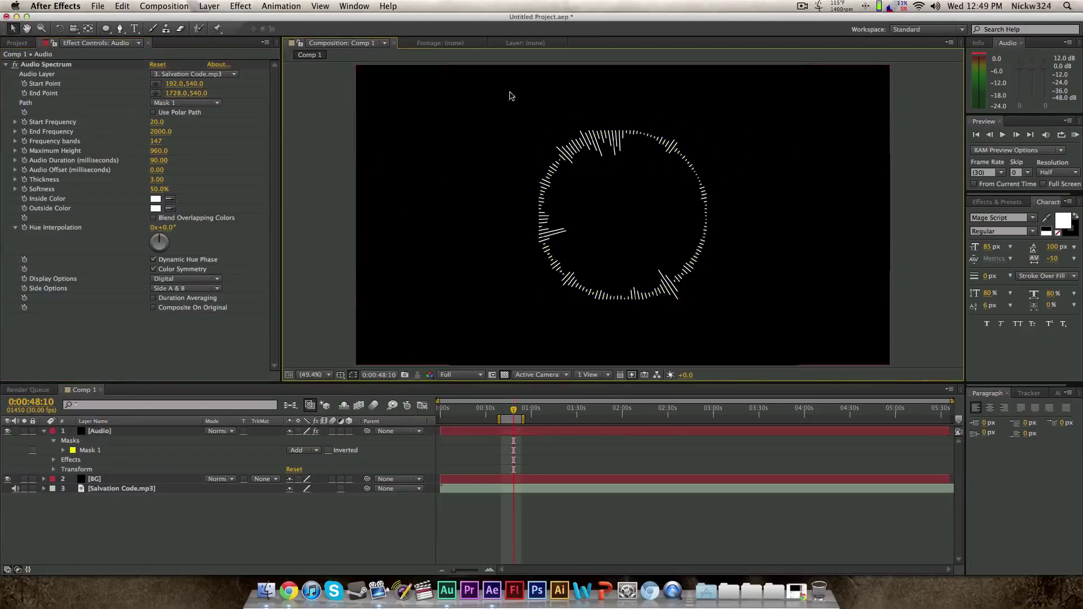
left_click(545, 414)
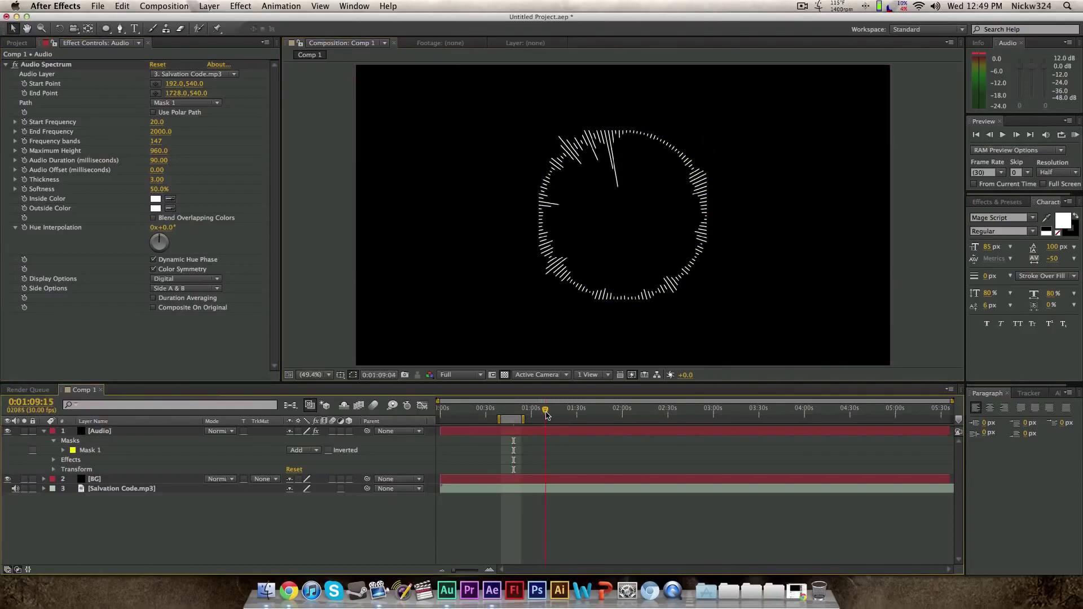
left_click_drag(546, 415, 551, 415)
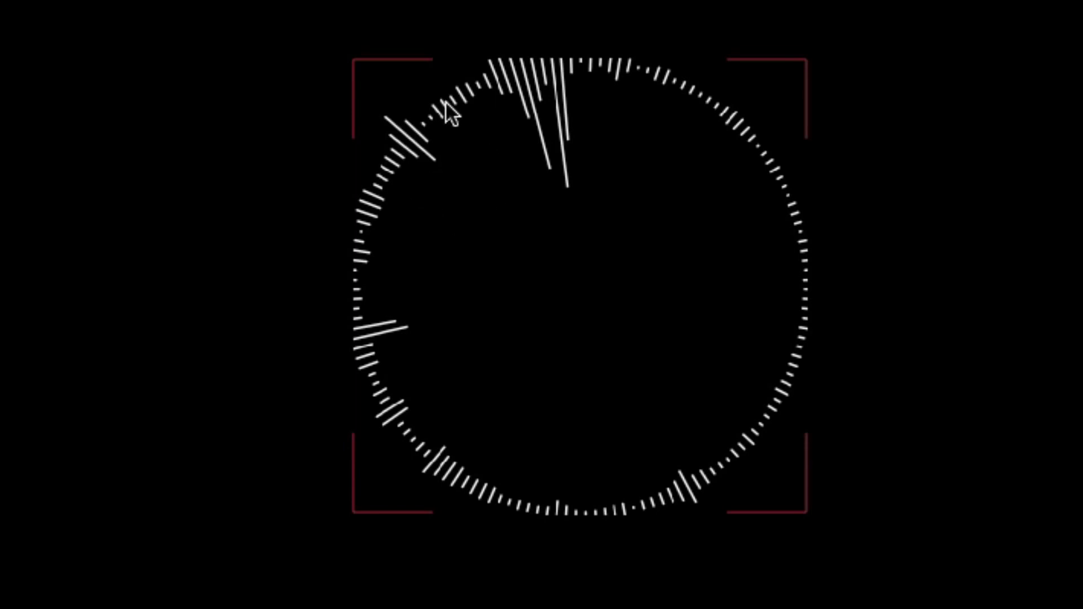
Step: Set the mode of Mask 1 on the Audio layer to None and preview the spectrum up to 0:00:53:27
left_click(549, 165)
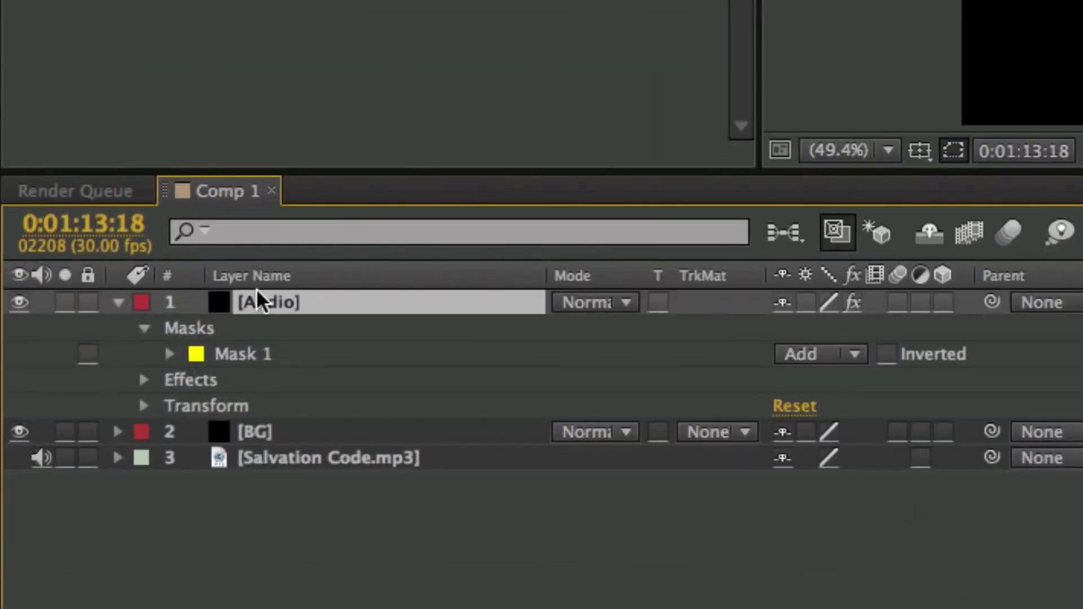
left_click(820, 358)
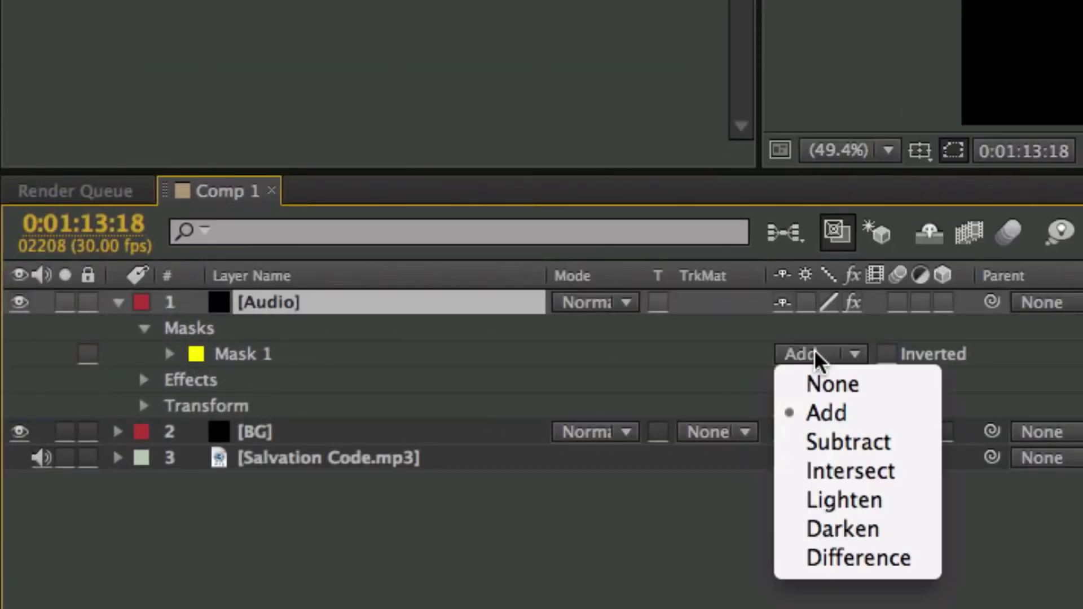
left_click(831, 382)
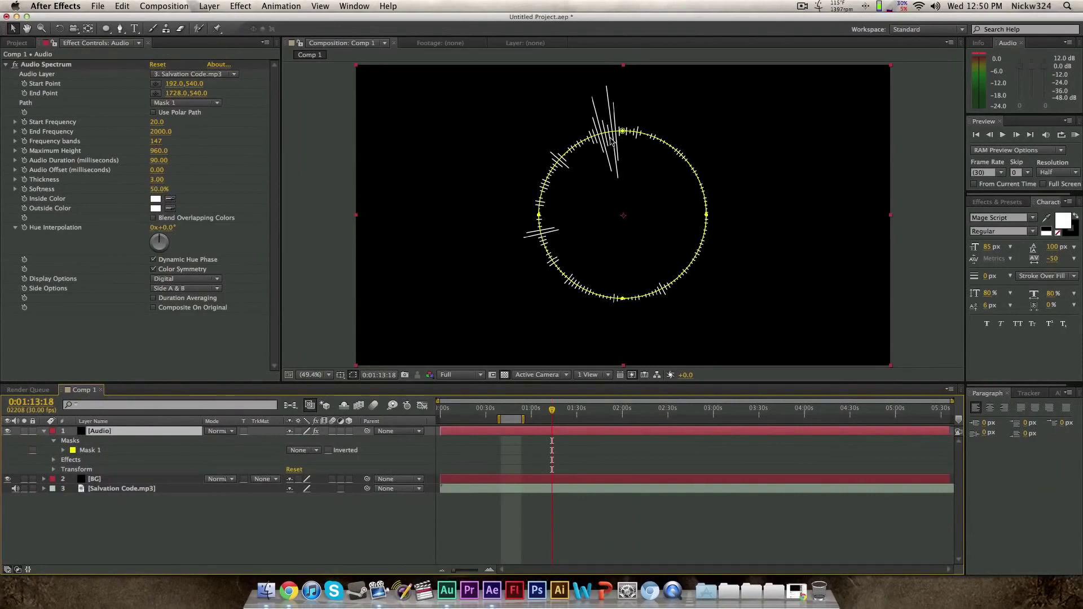
left_click(309, 159)
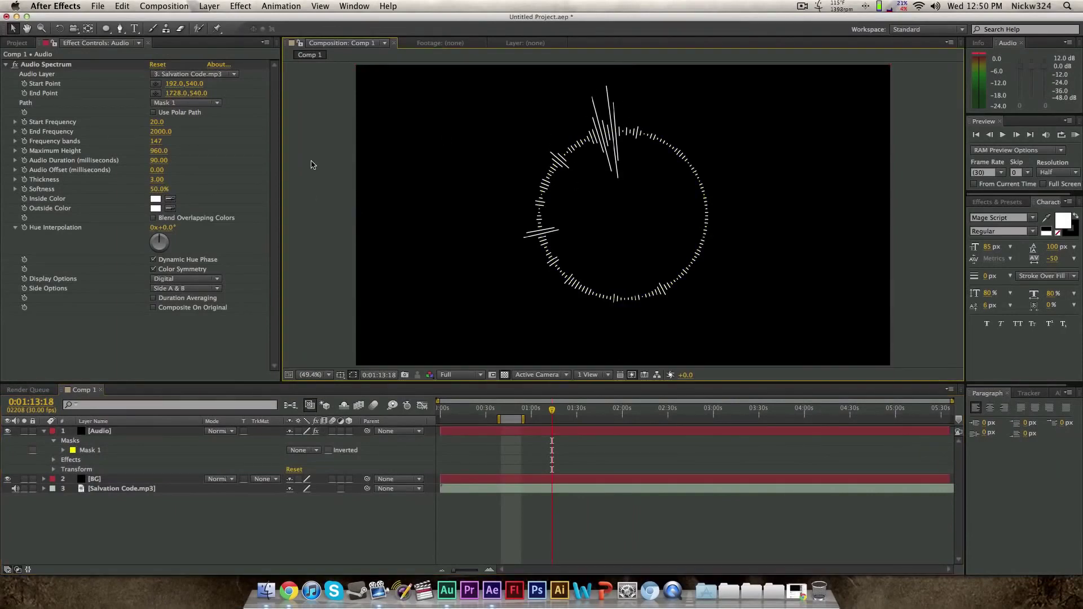
left_click(503, 408)
left_click_drag(503, 409, 523, 409)
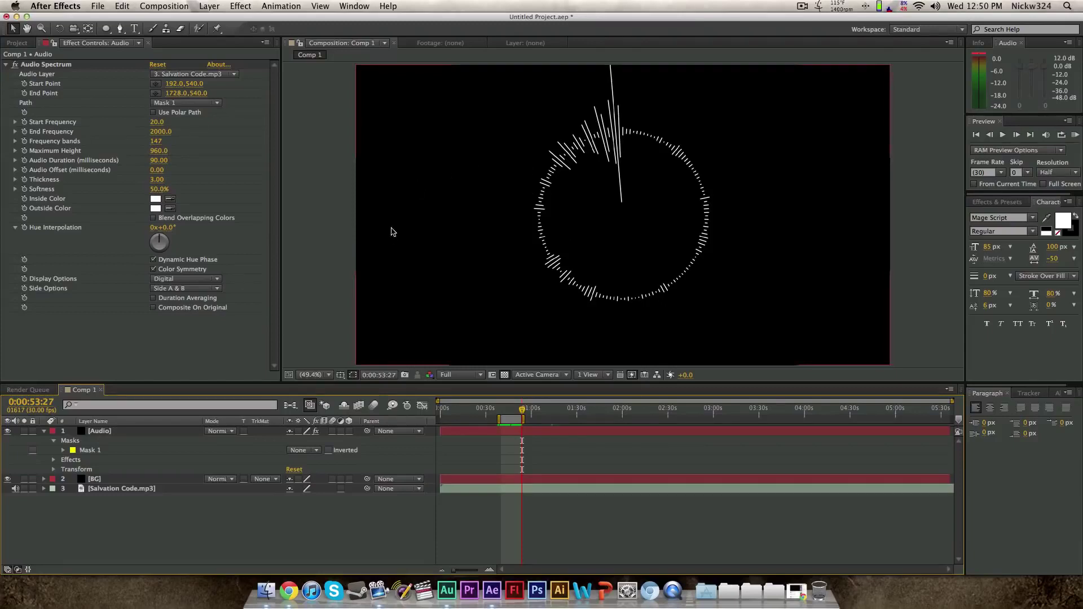
Step: Set the spectrum's side options to Side B and preview the result up to 0:00:55:00
left_click(174, 288)
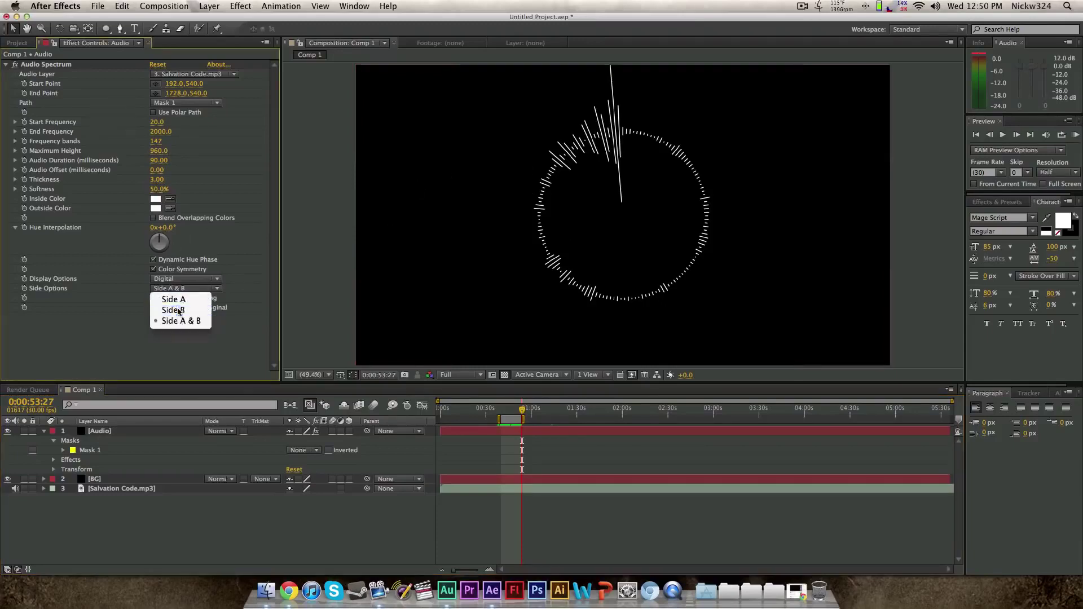
left_click(173, 310)
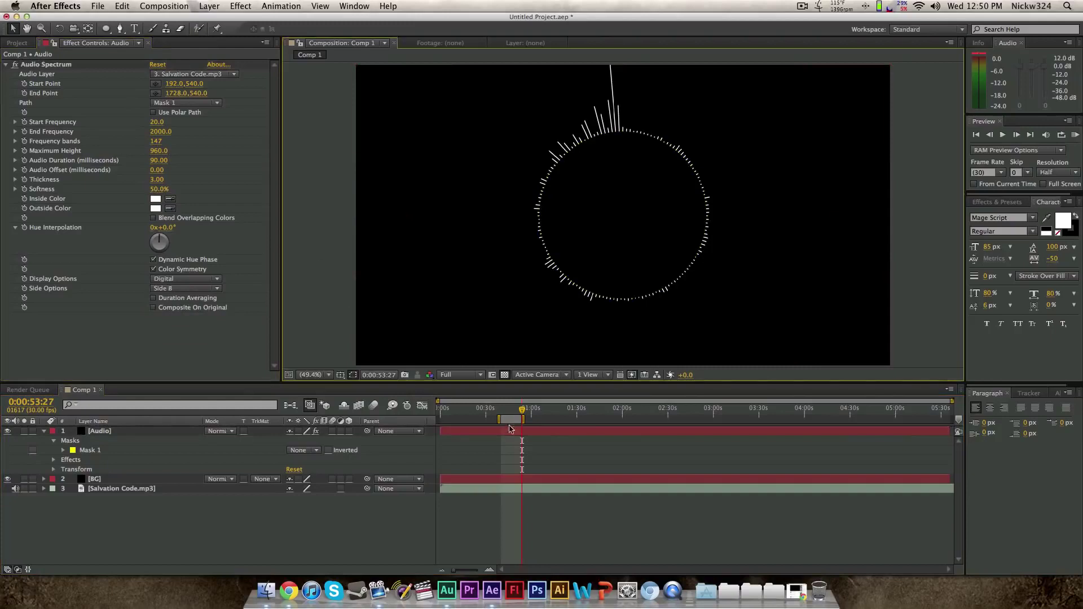
left_click_drag(512, 410, 524, 410)
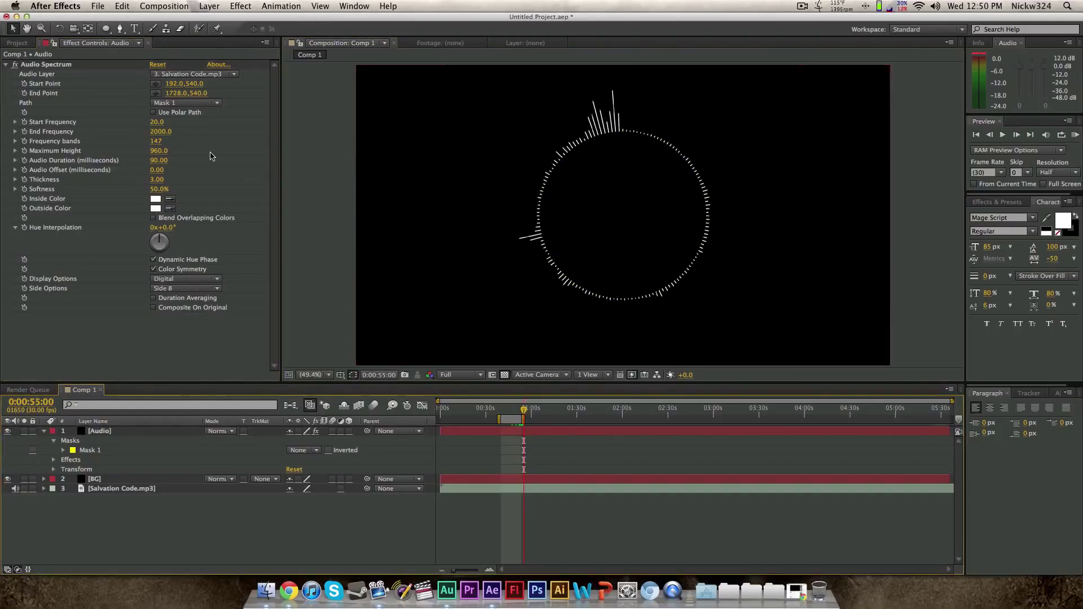
Step: Set the spectrum's frequency bands to 233 and preview the circle at 0:00:43:03
left_click_drag(156, 141, 205, 142)
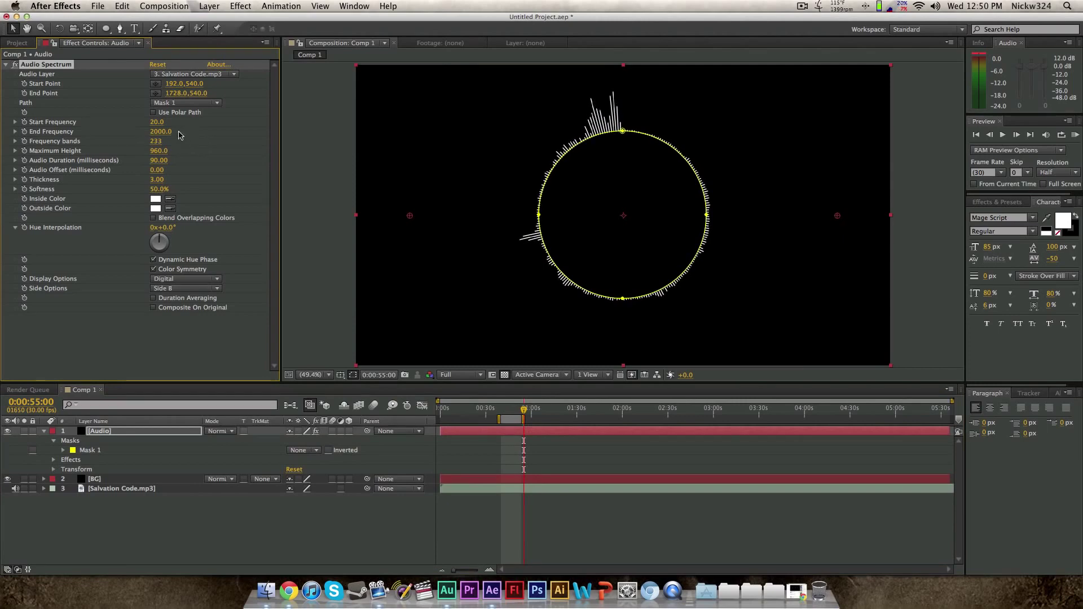
left_click_drag(511, 412, 505, 412)
left_click(323, 275)
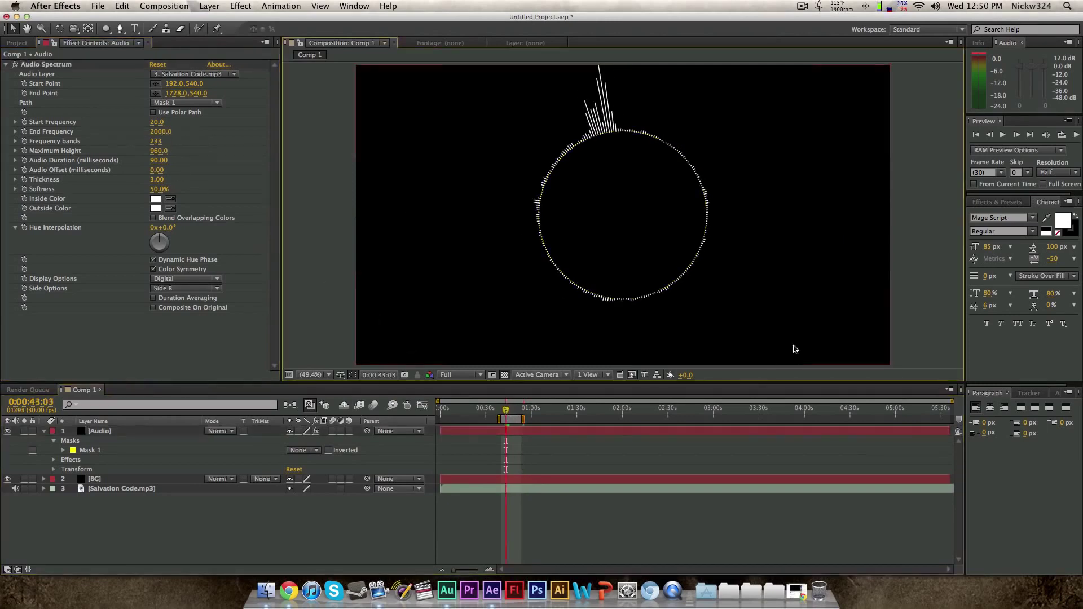
Step: Play a RAM preview of the circular spectrum over the work area and stop it at 0:00:53:12
left_click(1075, 135)
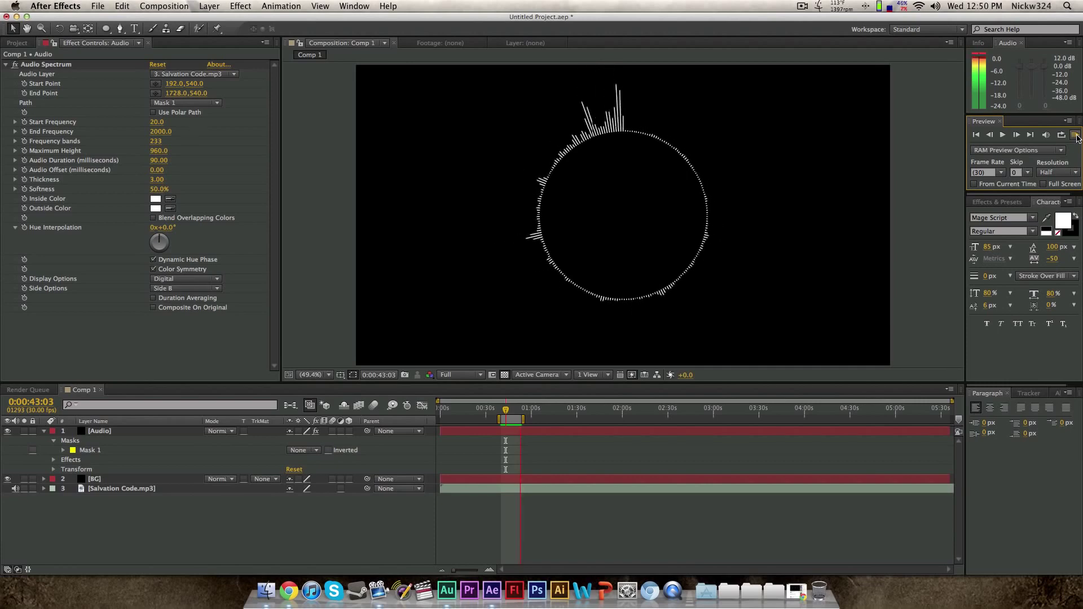
key("space")
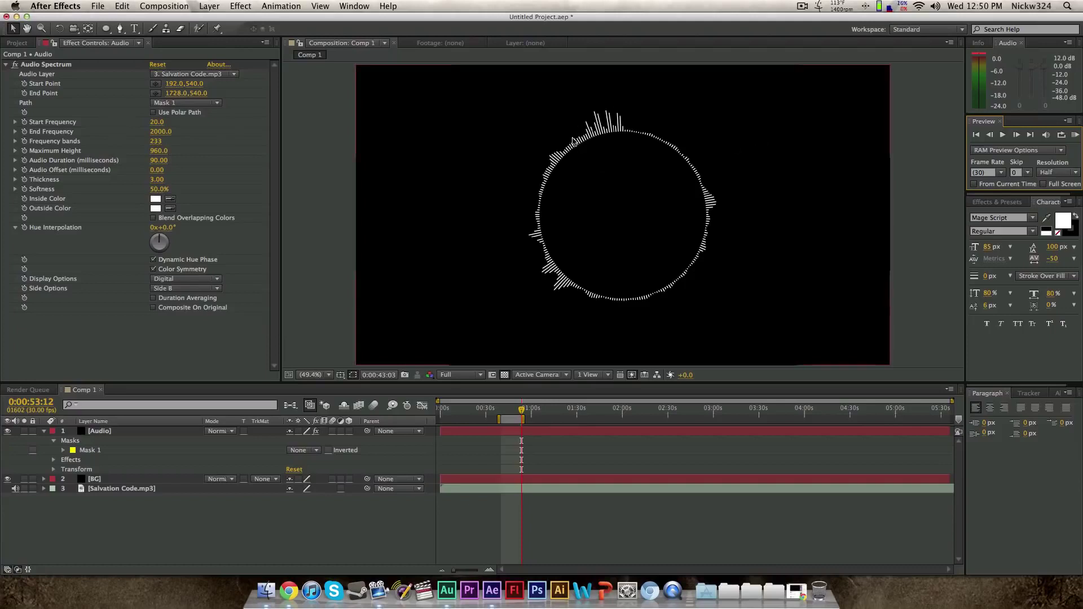
left_click(587, 112)
left_click(306, 160)
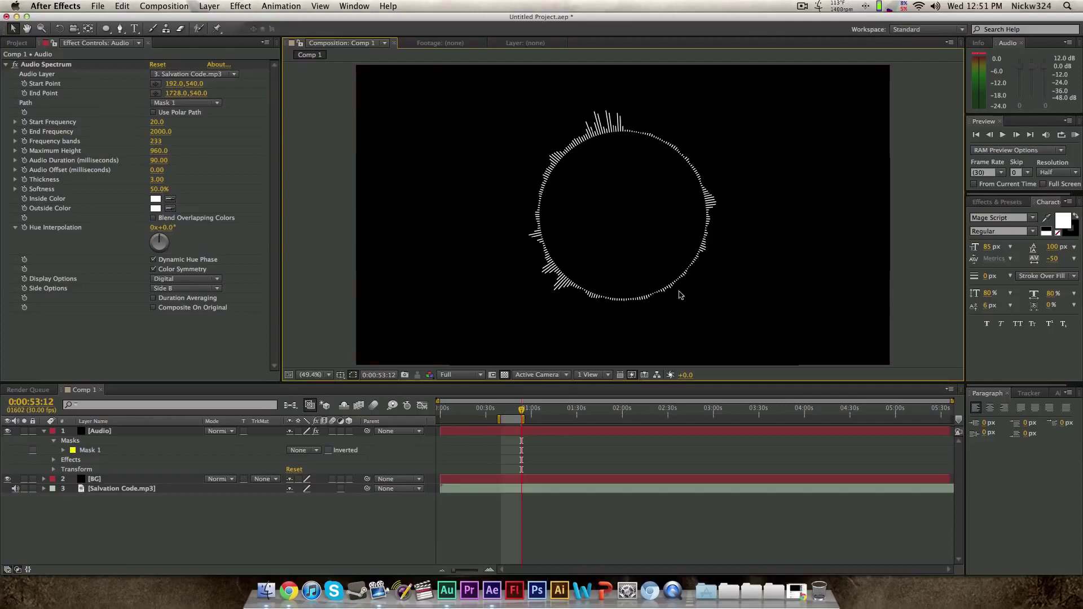
Step: Switch to Chrome, briefly play the Advanced Spin FX Tutorial video on YouTube, and minimize the browser window
left_click(795, 591)
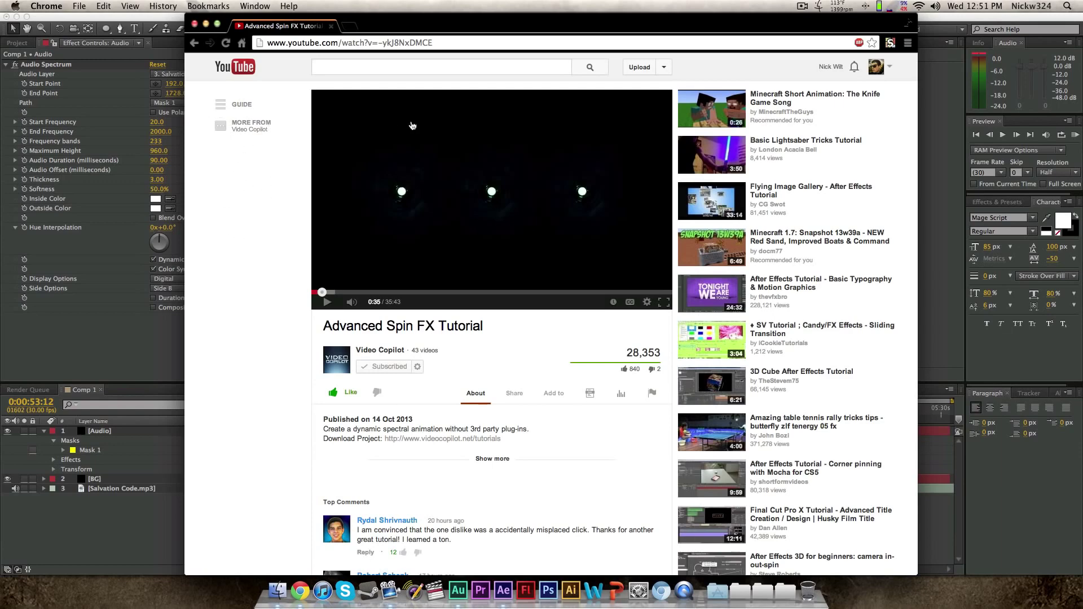
left_click(405, 117)
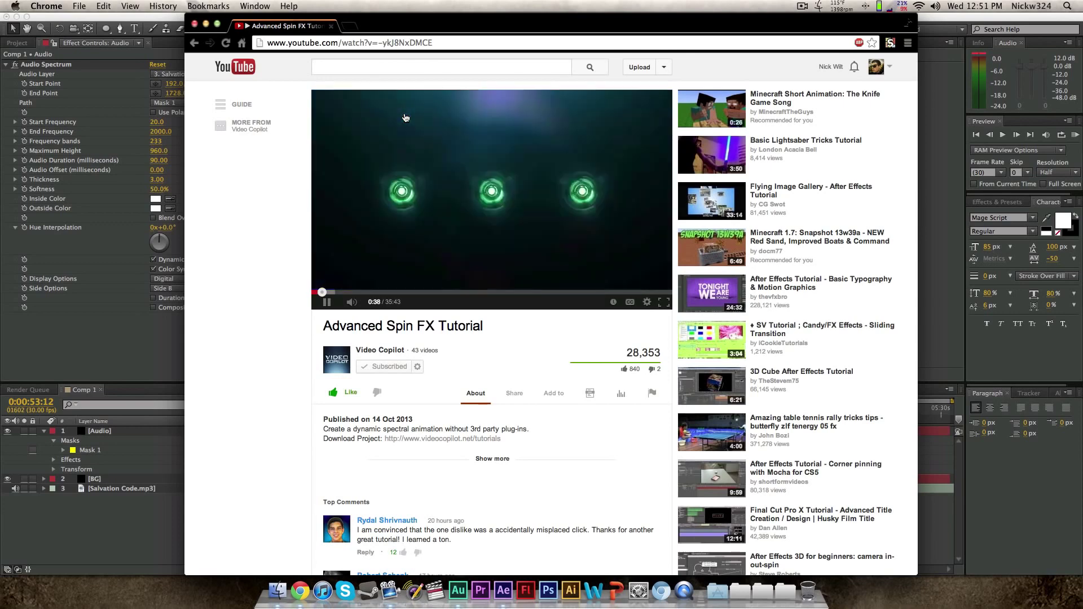
left_click(404, 114)
left_click(206, 24)
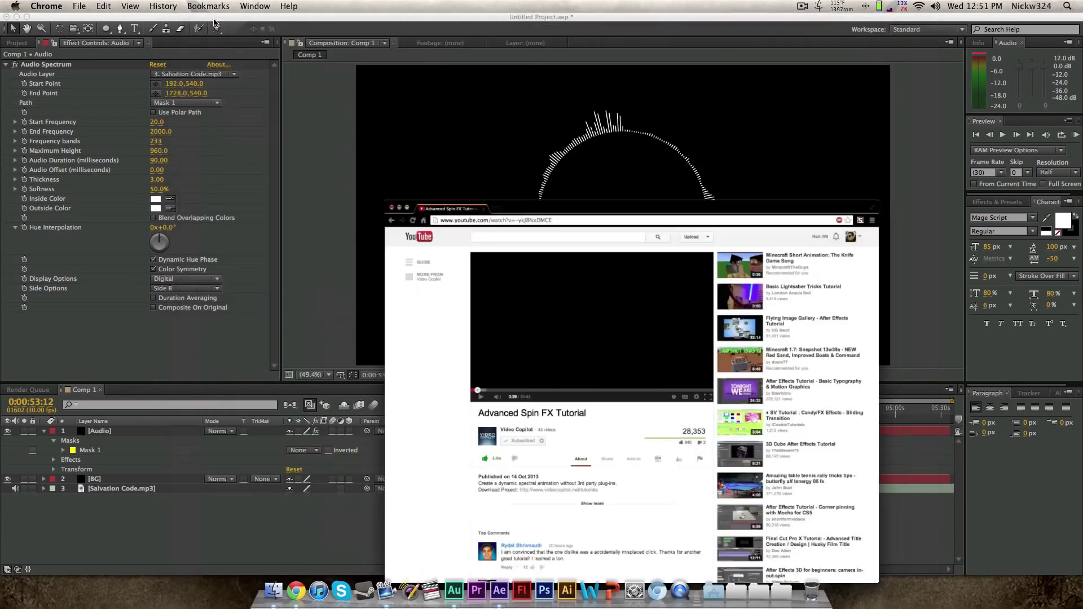